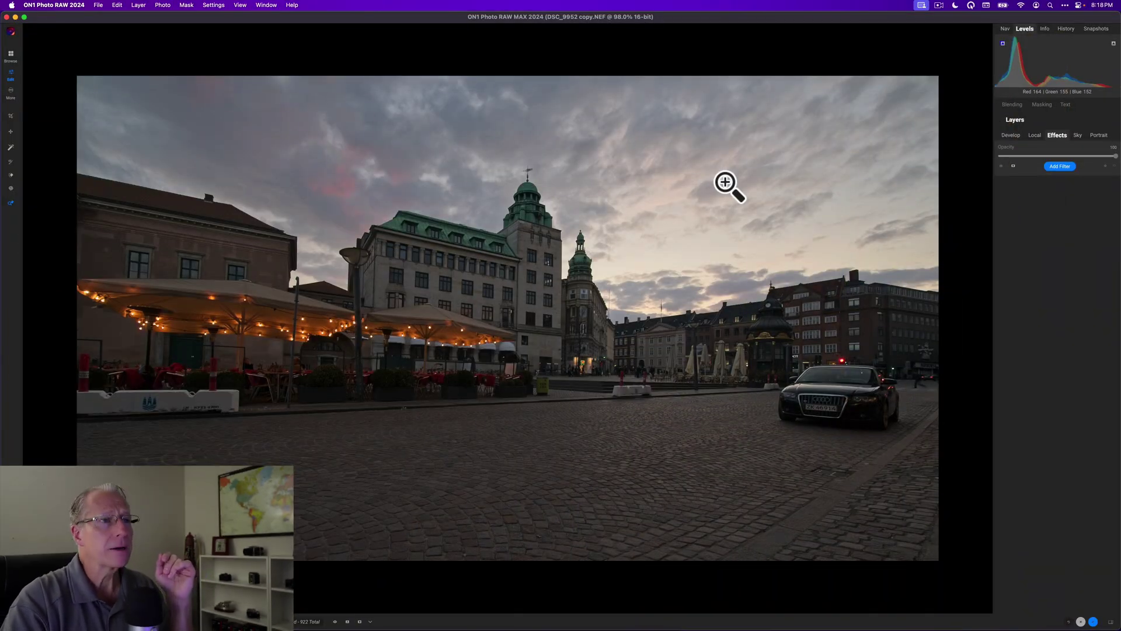
Step: Compare the edits with the original, then add a Color Balance filter using the Vivid Warm style
key("backslash")
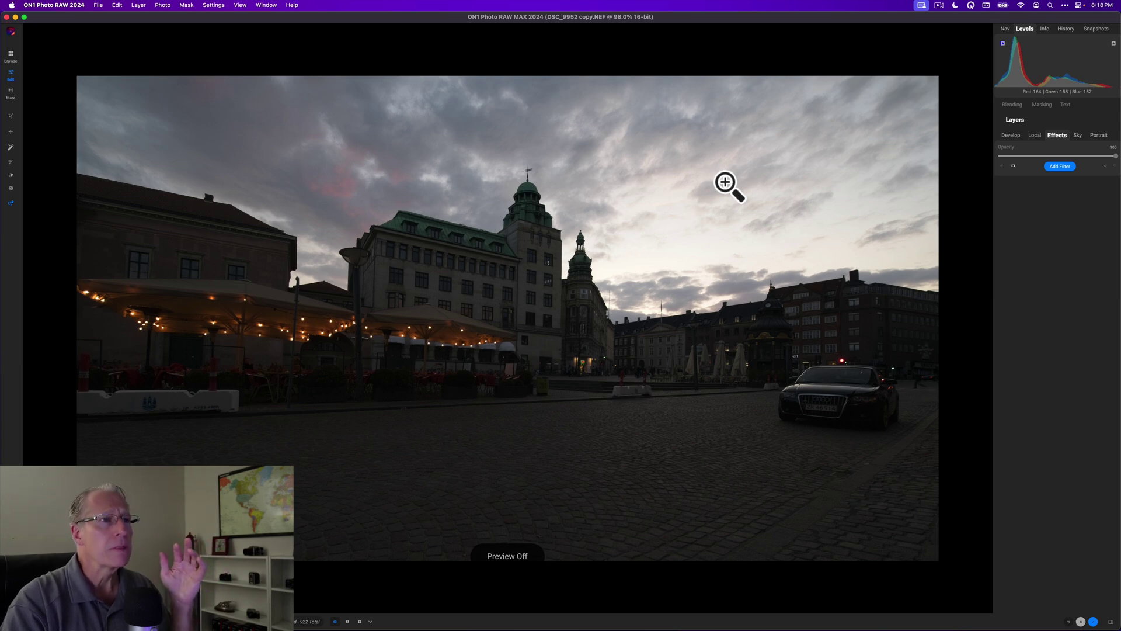
key("backslash")
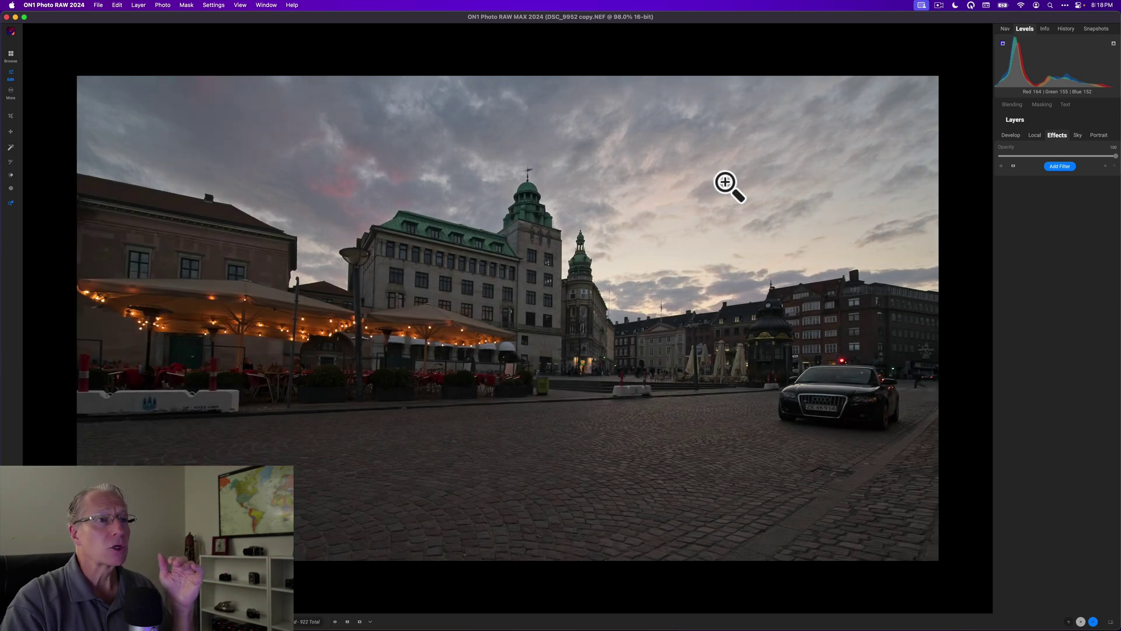
left_click(1058, 168)
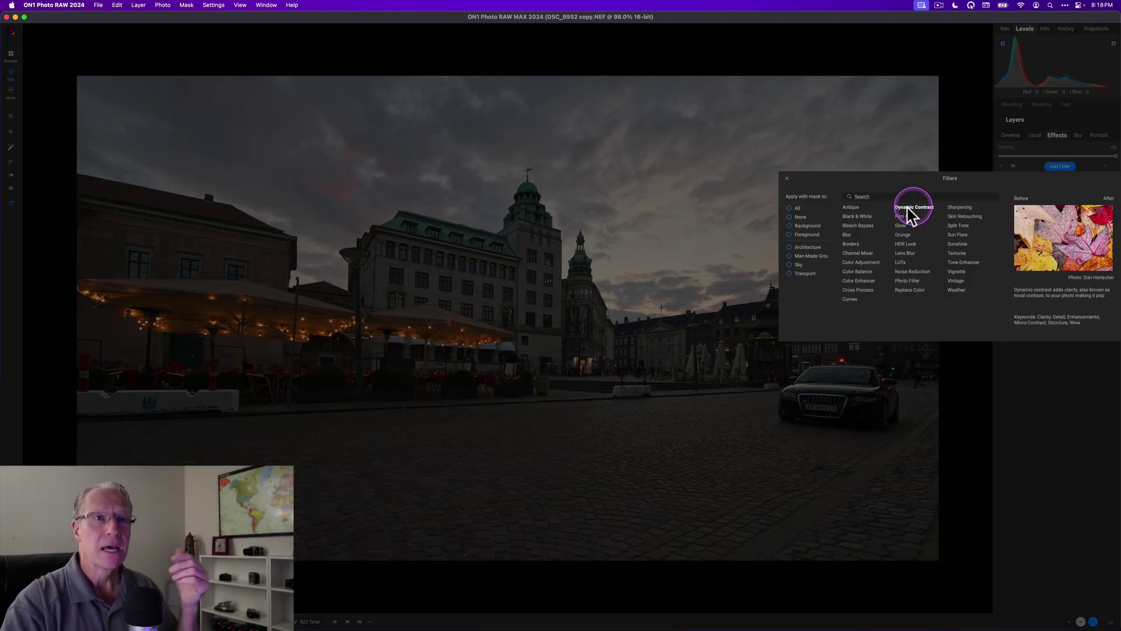
left_click(859, 270)
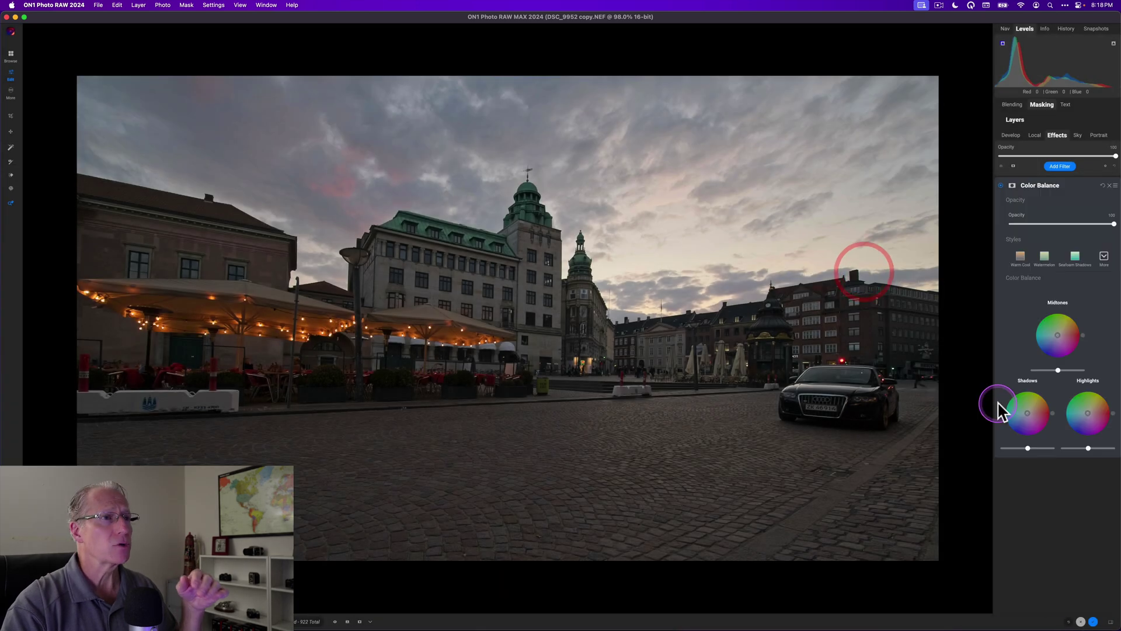
left_click(1104, 257)
left_click(1043, 335)
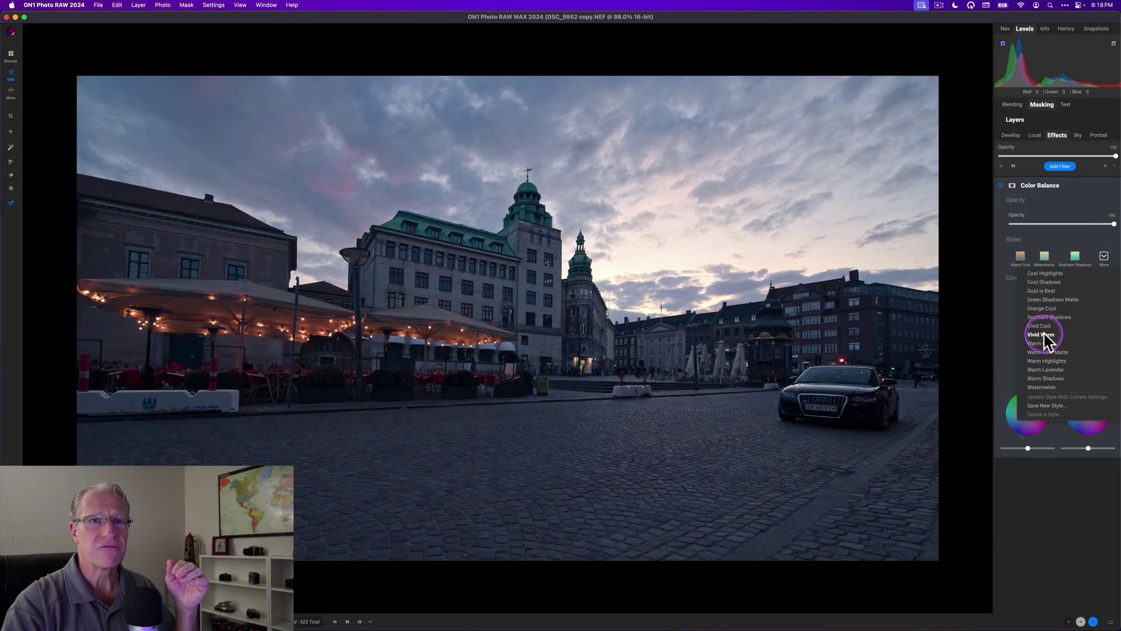
left_click(1043, 275)
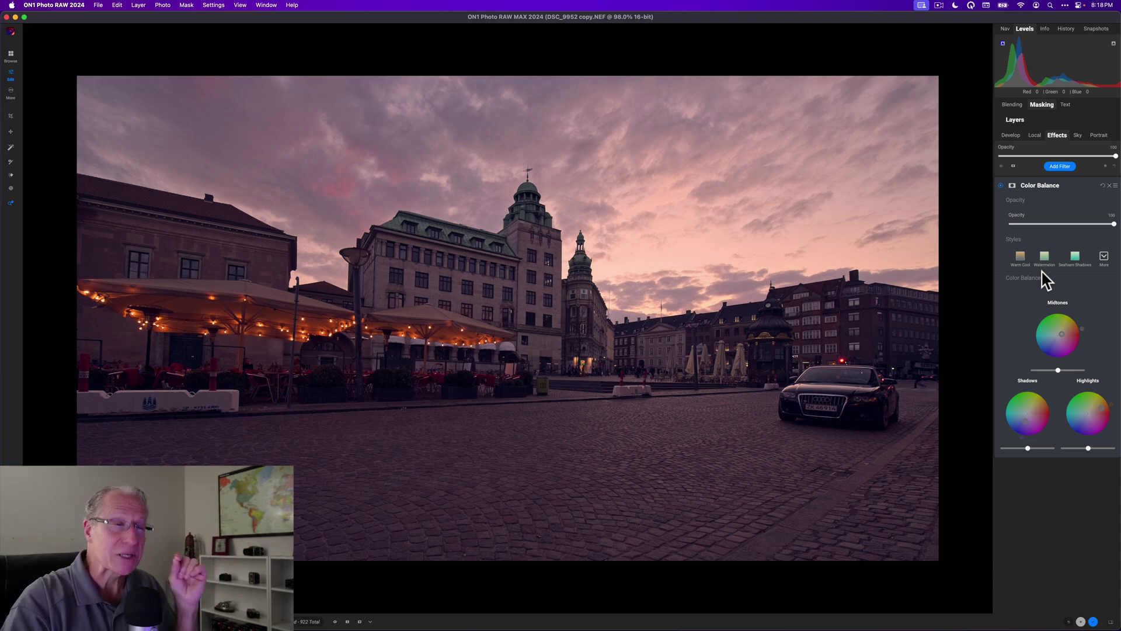
left_click(1035, 261)
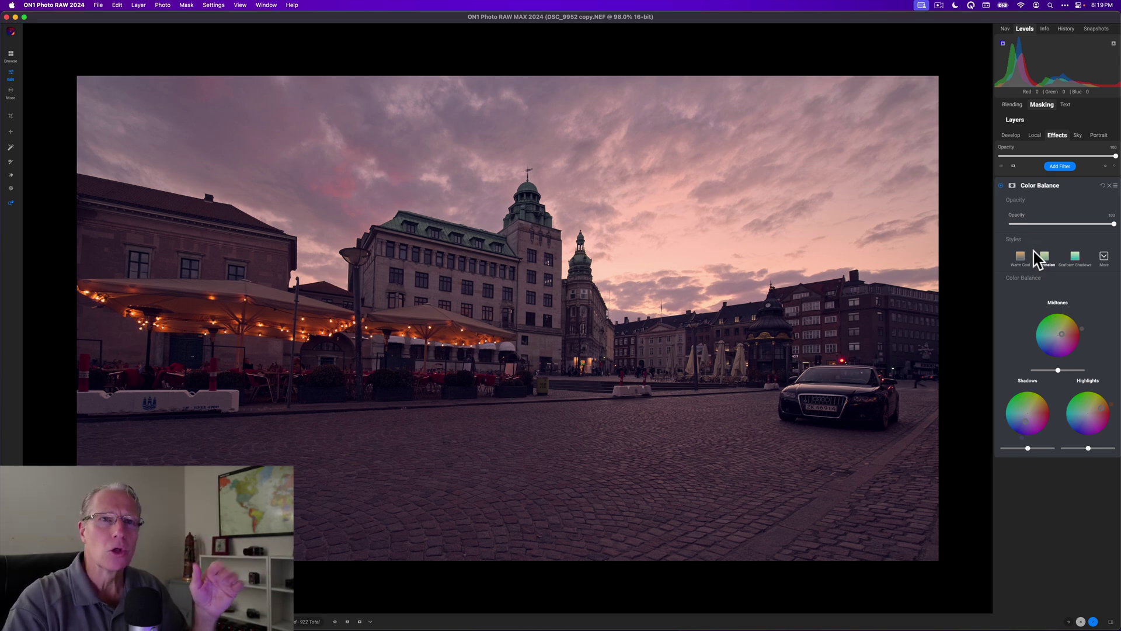
Step: Open the Color Balance layer's masking options and display its mask in grayscale
left_click(1012, 186)
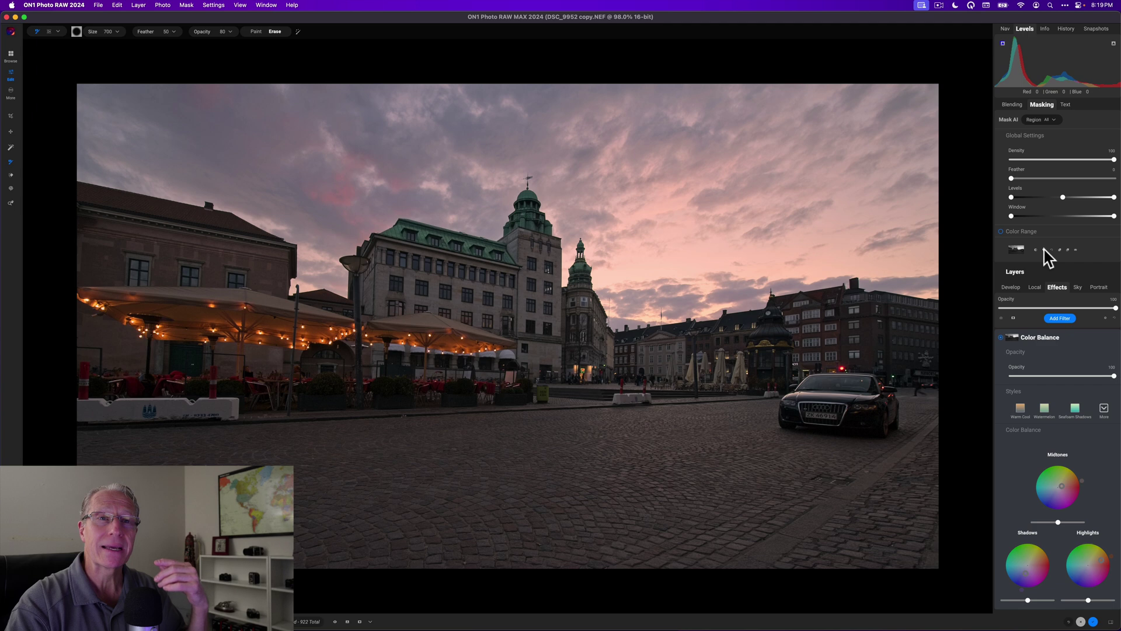
left_click(1076, 251)
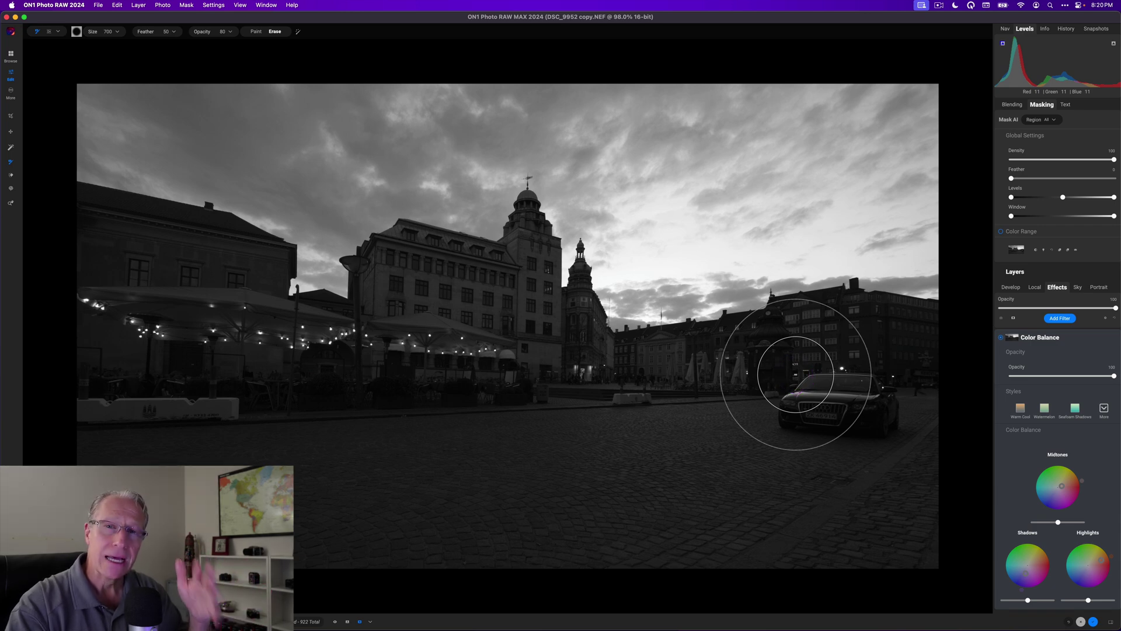
mouse_move(796, 374)
left_mouse_down()
mouse_move(810, 404)
mouse_move(894, 392)
left_mouse_up()
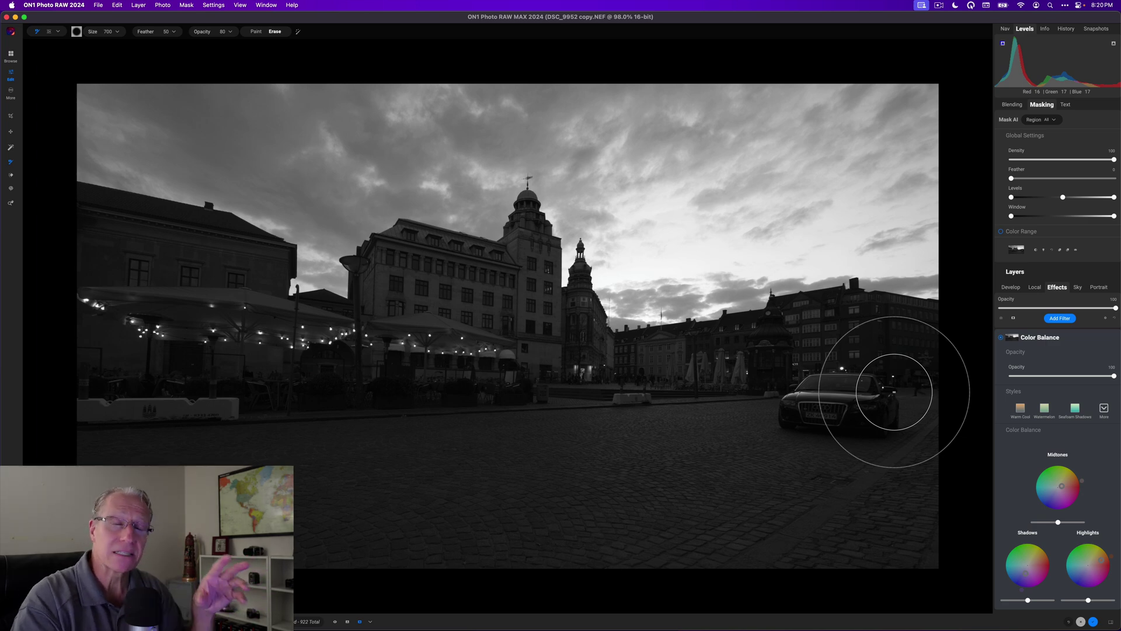
left_click(1077, 250)
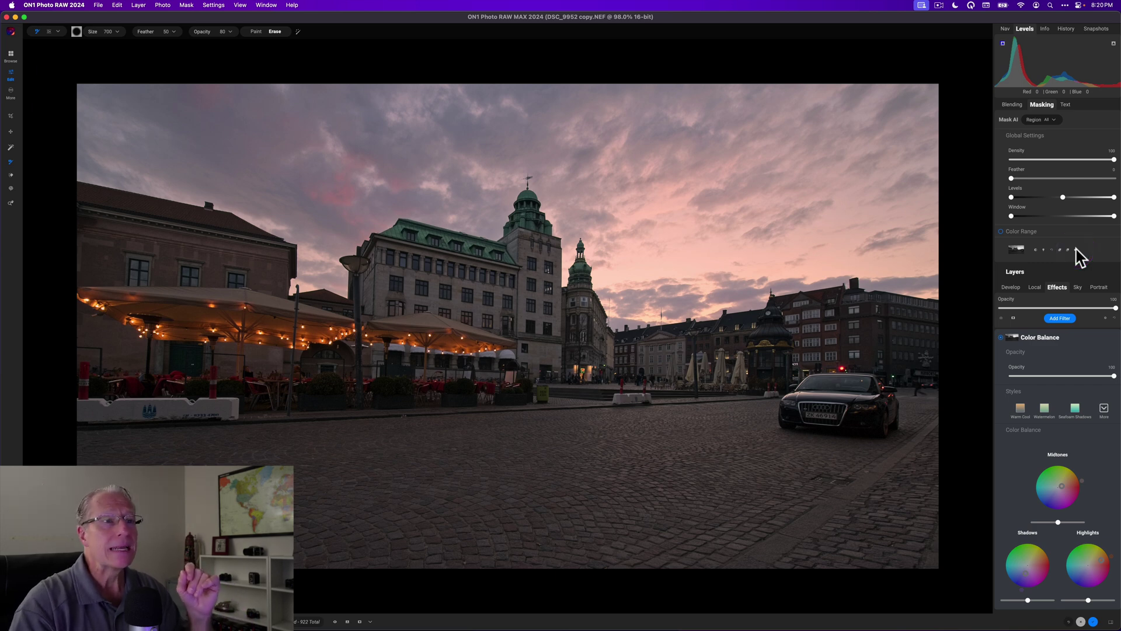
left_click(1078, 254)
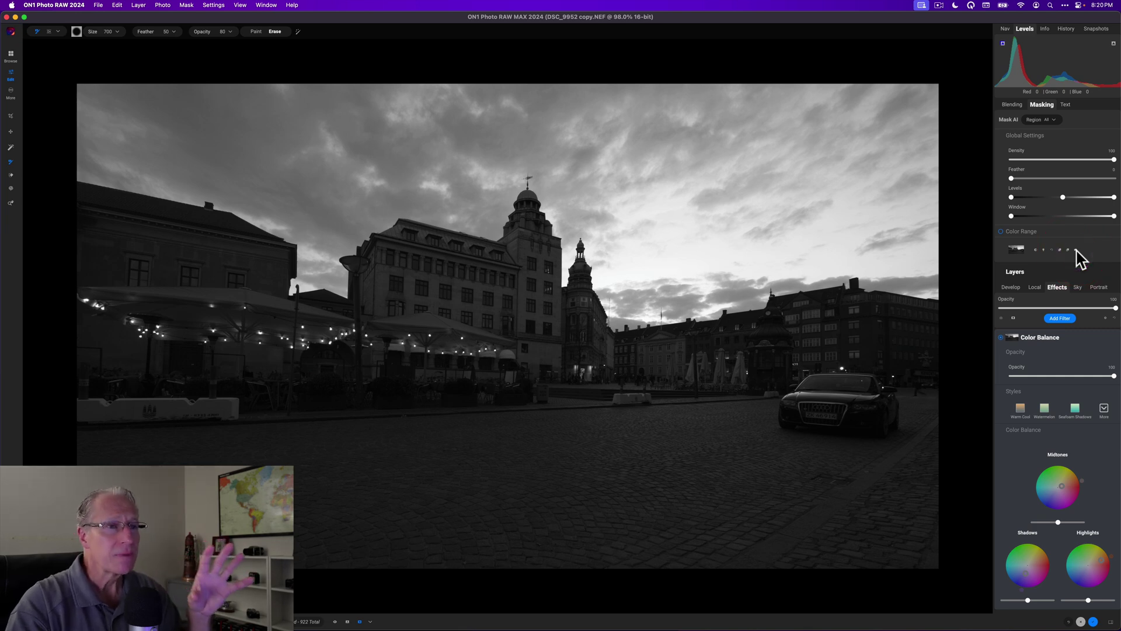
left_click(1070, 198)
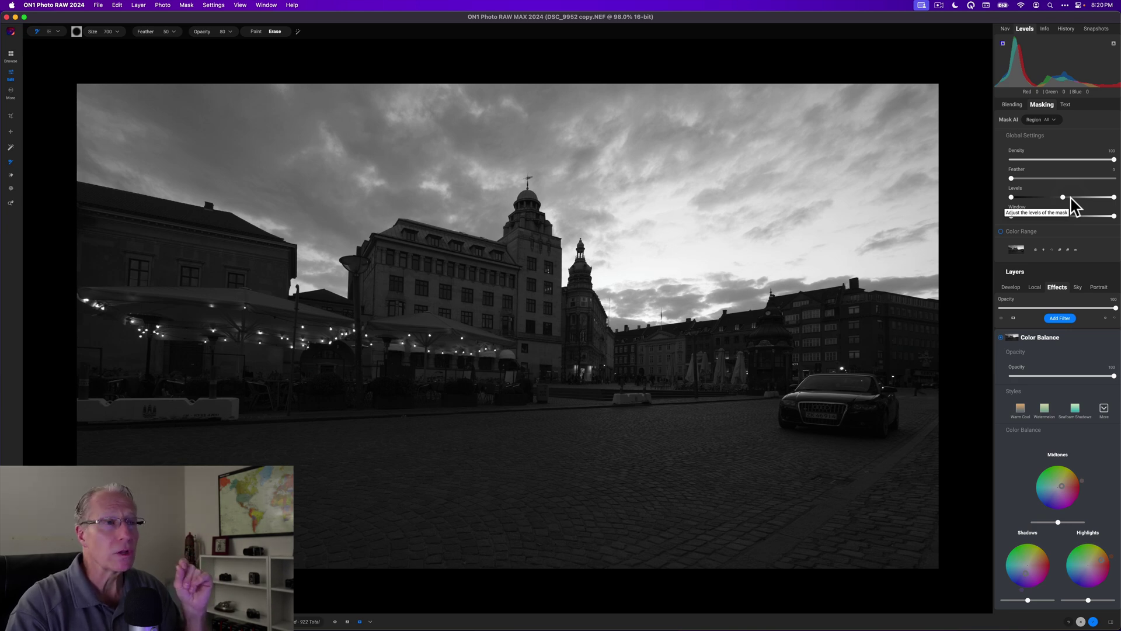
Step: Adjust the mask's Levels black and white handles to keep mostly sky, then return to colour view
left_click(1069, 198)
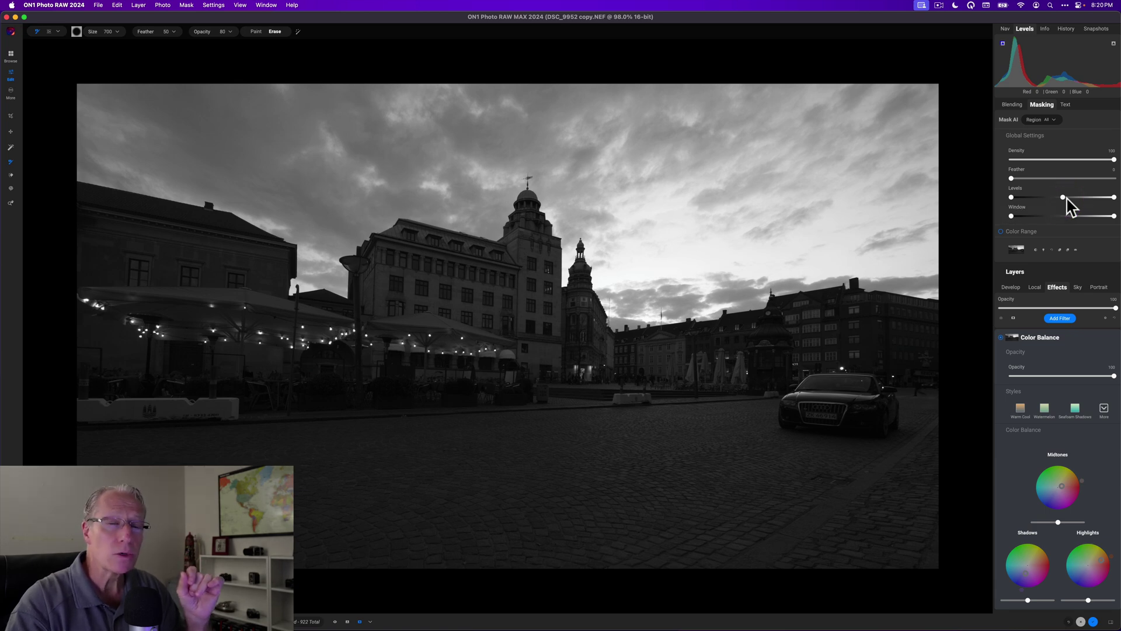
left_click_drag(1066, 199, 1041, 204)
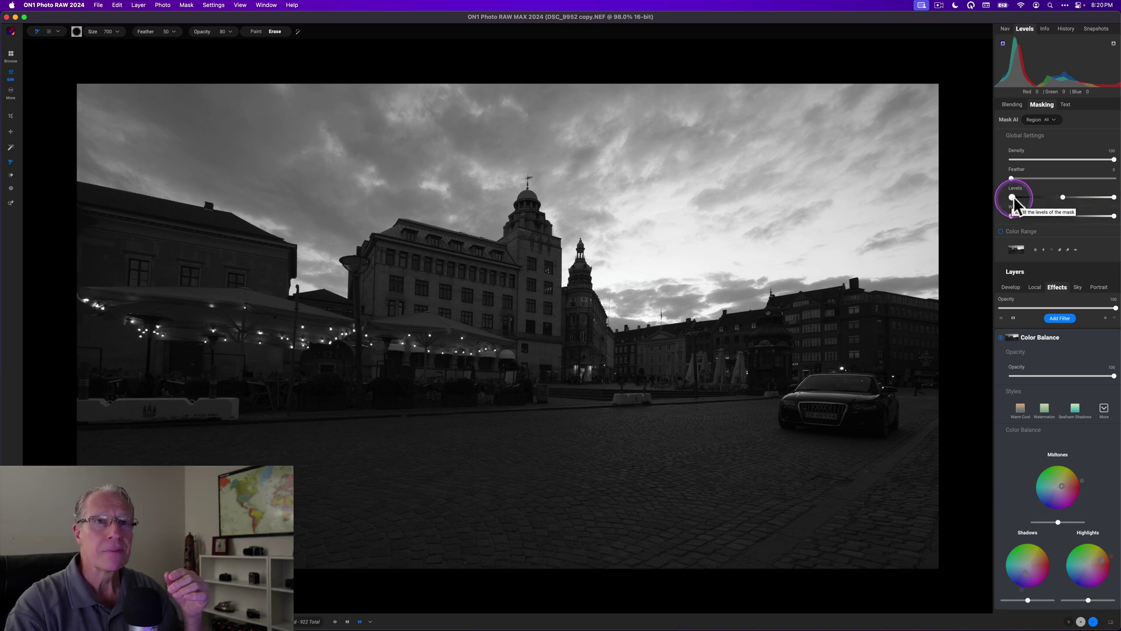
left_click_drag(1013, 198, 1045, 197)
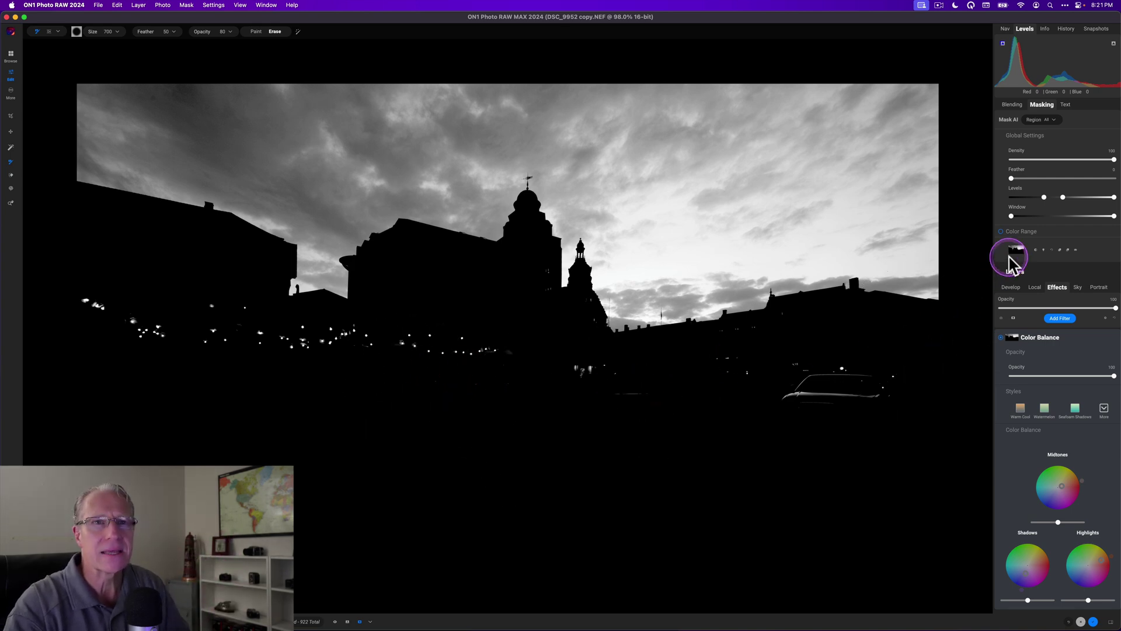
left_click_drag(1044, 197, 1026, 199)
mouse_move(1114, 197)
left_mouse_down()
mouse_move(1077, 197)
mouse_move(1101, 204)
left_mouse_up()
left_click_drag(1025, 199, 1015, 201)
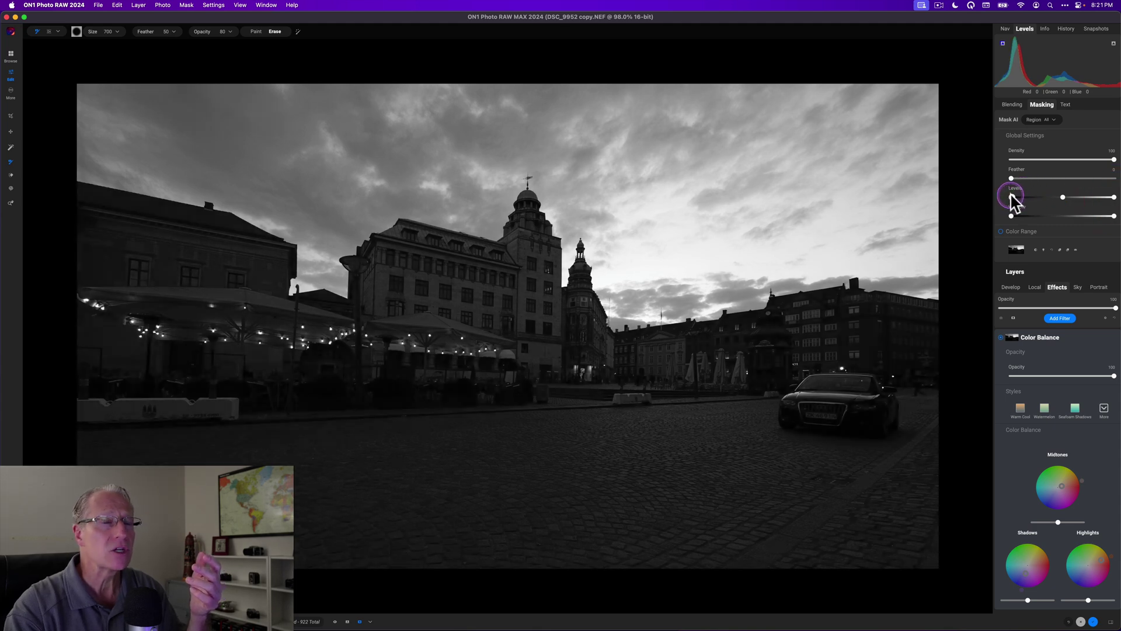
left_click(1012, 200)
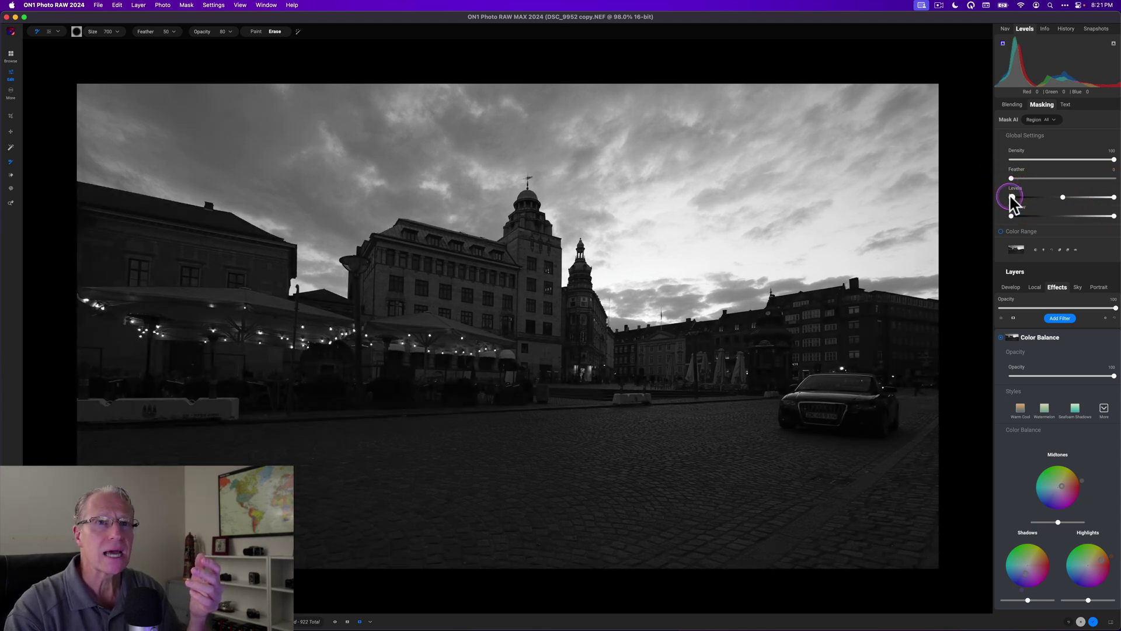
left_click(1111, 198)
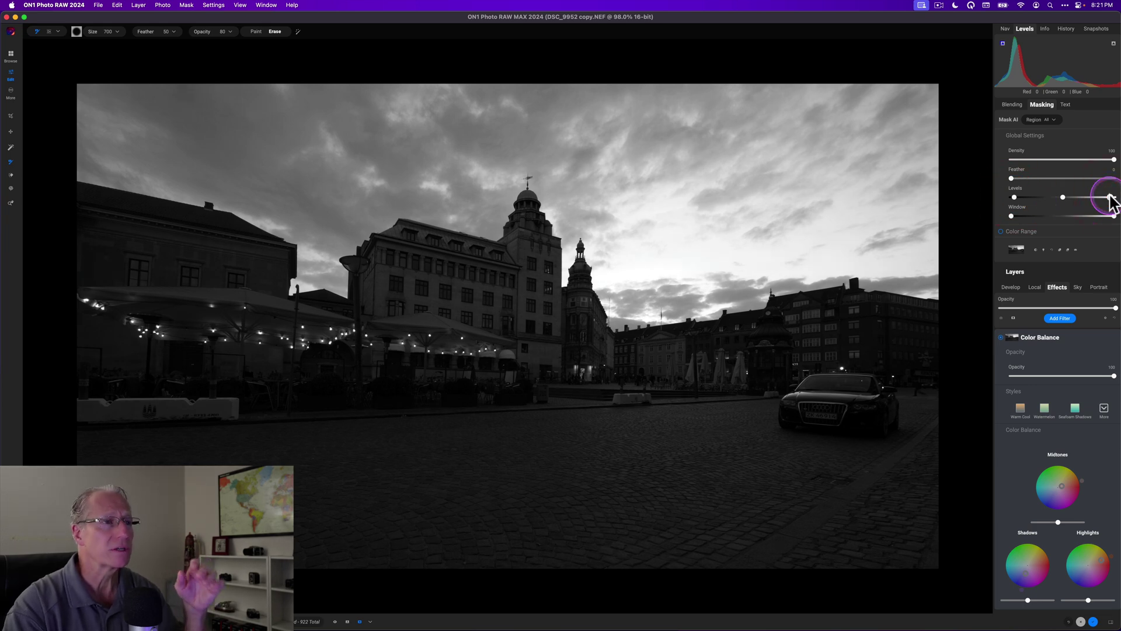
left_click(1076, 251)
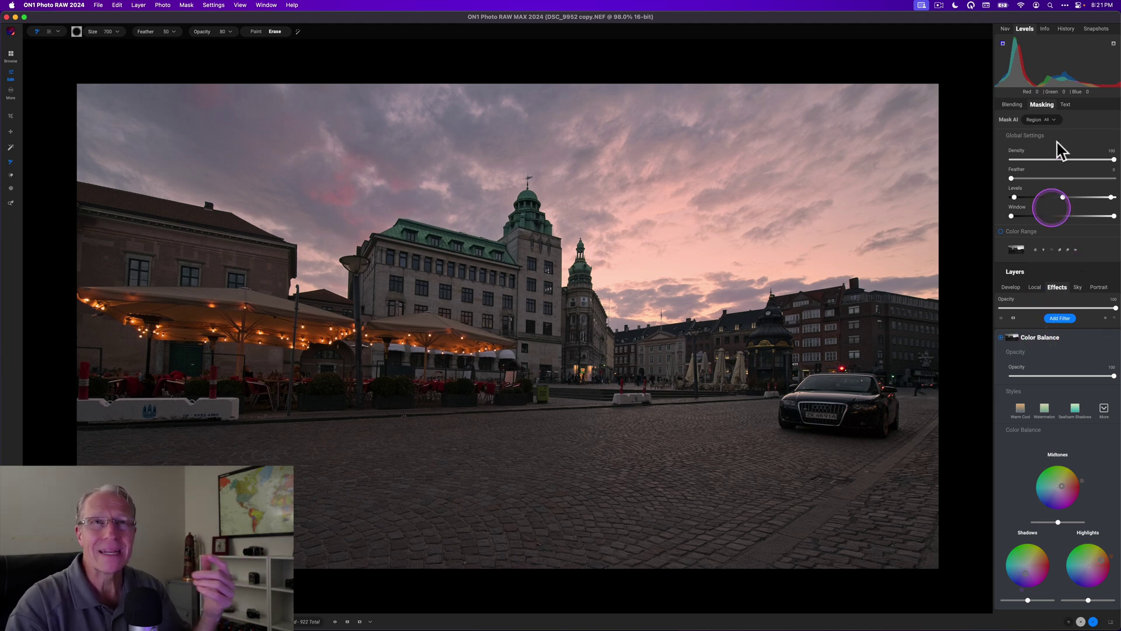
Step: Collapse the masking options and add a Dynamic Contrast filter
left_click(1042, 105)
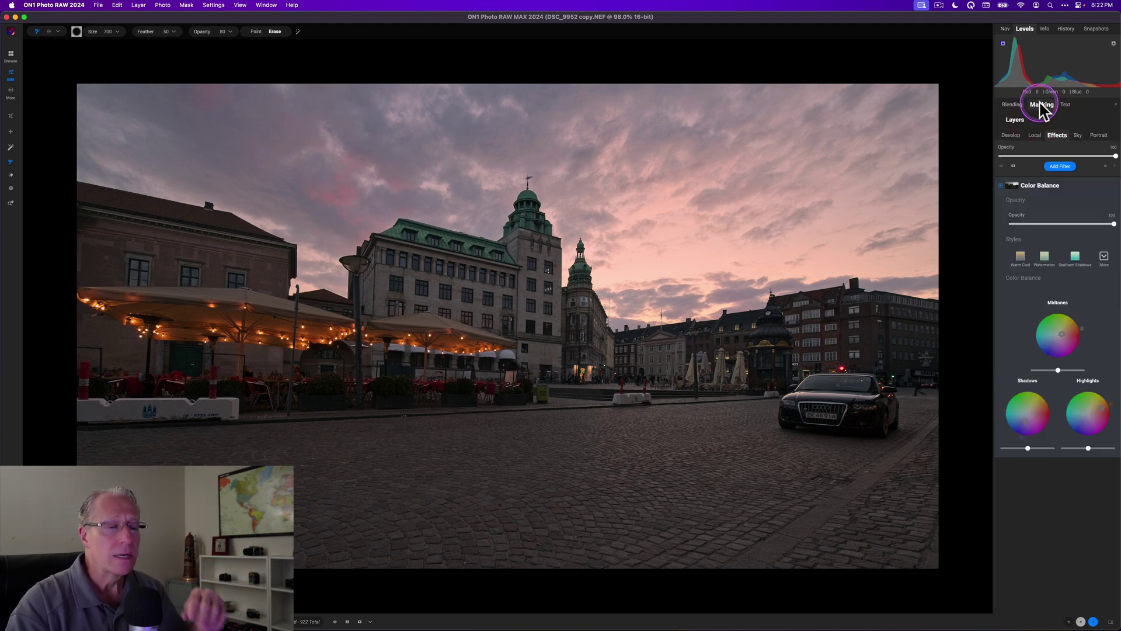
left_click(1060, 166)
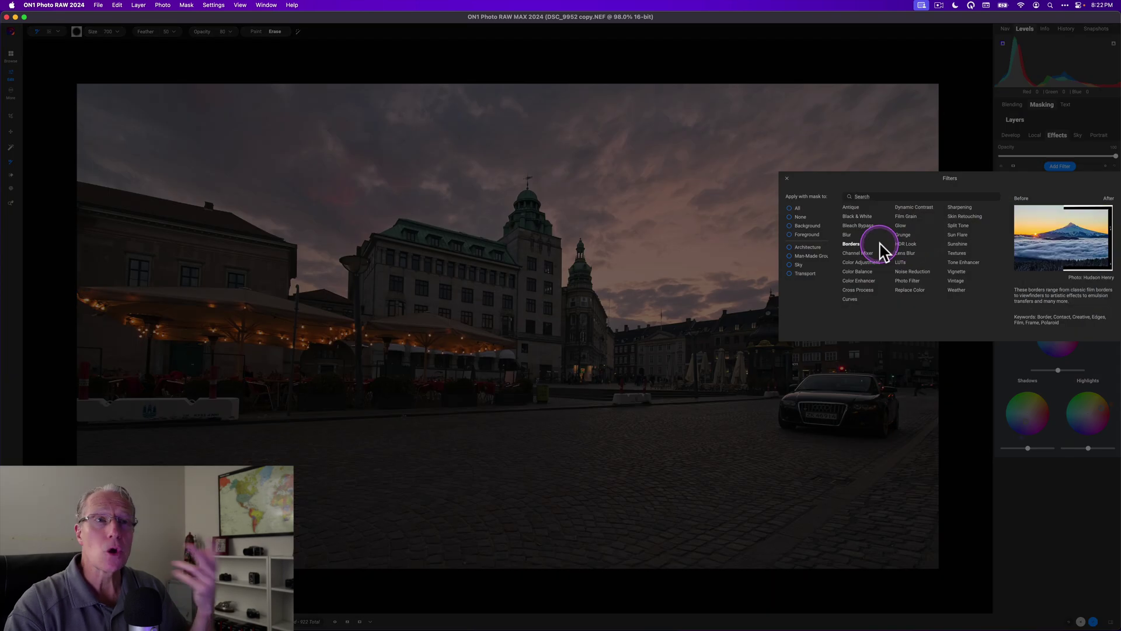
left_click(915, 208)
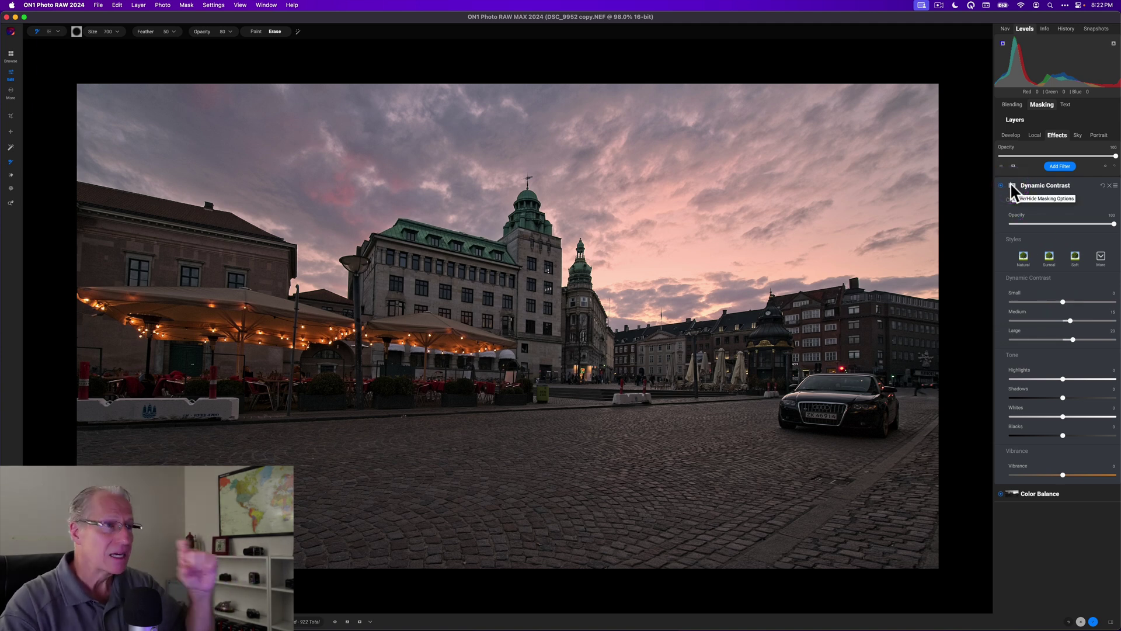
Step: Create an inverted luminosity mask for Dynamic Contrast and view it in grayscale
left_click(1013, 187)
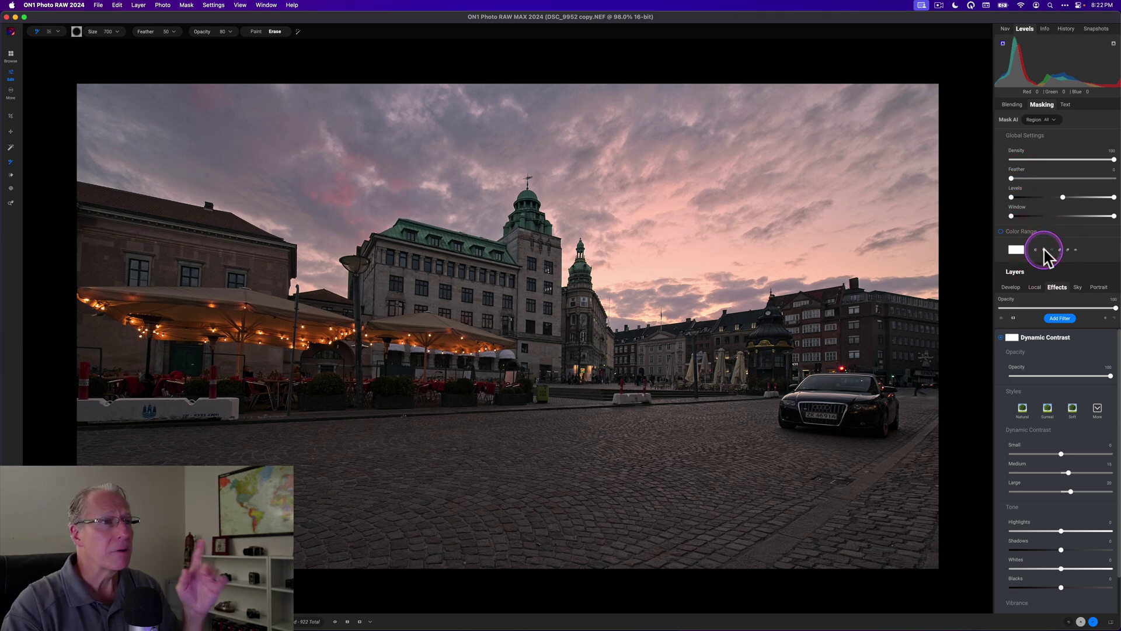
left_click(1044, 250)
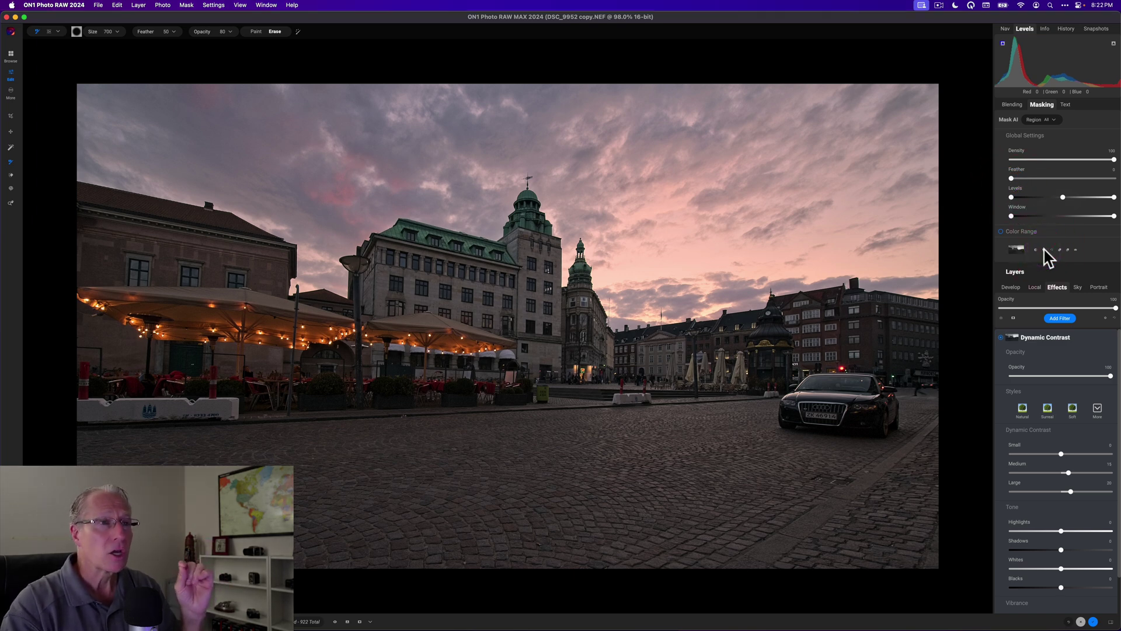
left_click(1077, 251)
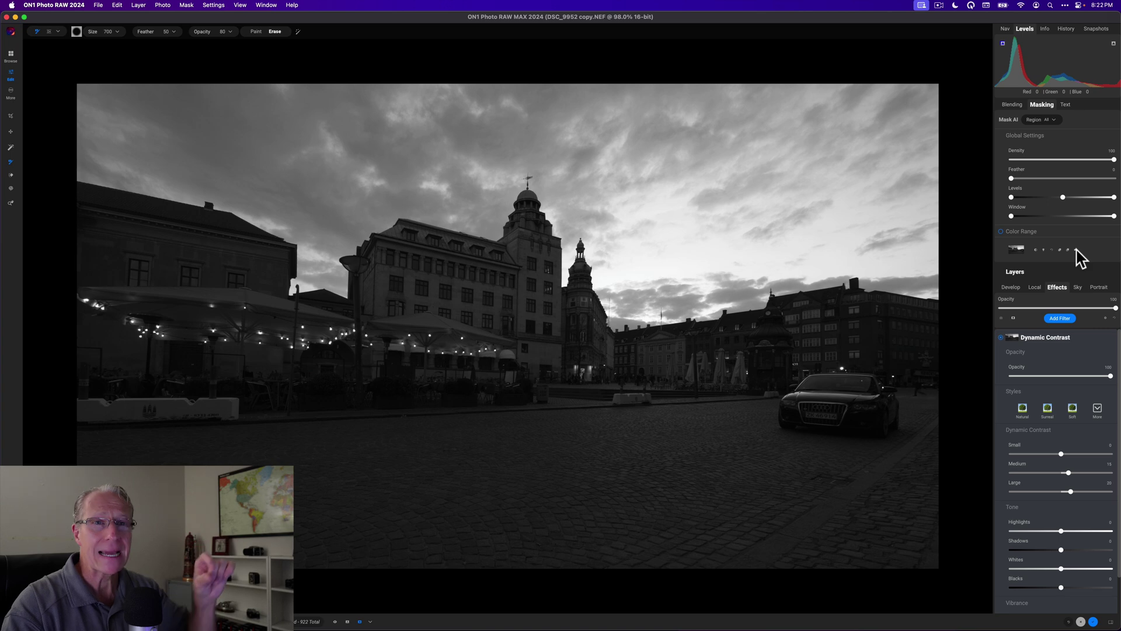
left_click(1035, 250)
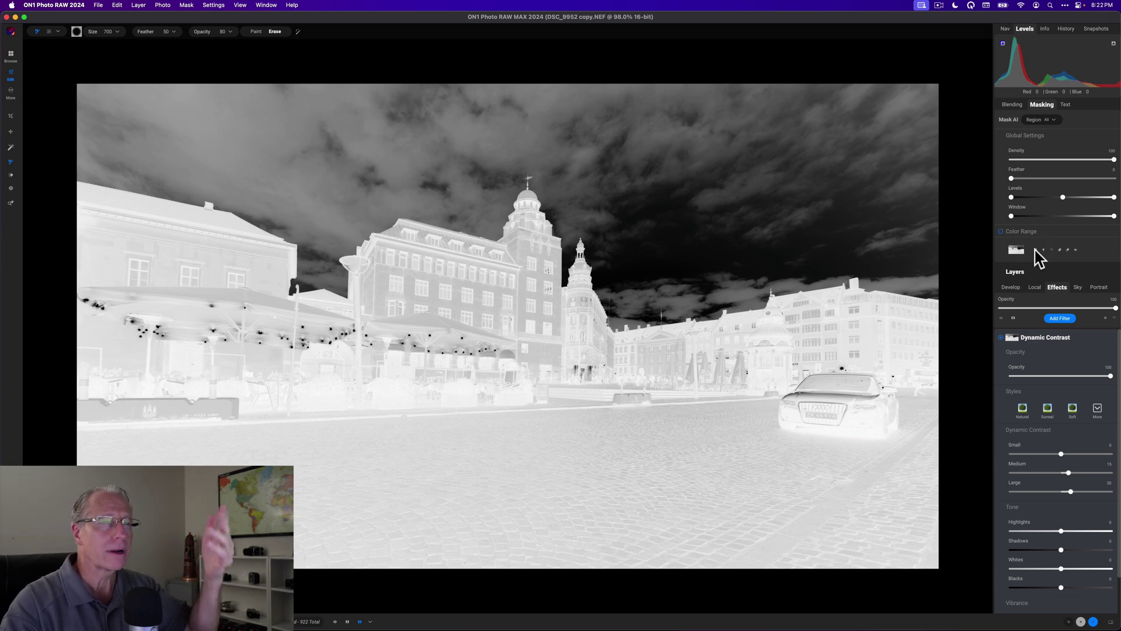
Step: Raise the mask's level contrast so the sky drops out, then leave the mask preview
mouse_move(1049, 213)
left_mouse_down()
mouse_move(1016, 199)
mouse_move(1066, 198)
mouse_move(1046, 200)
left_mouse_up()
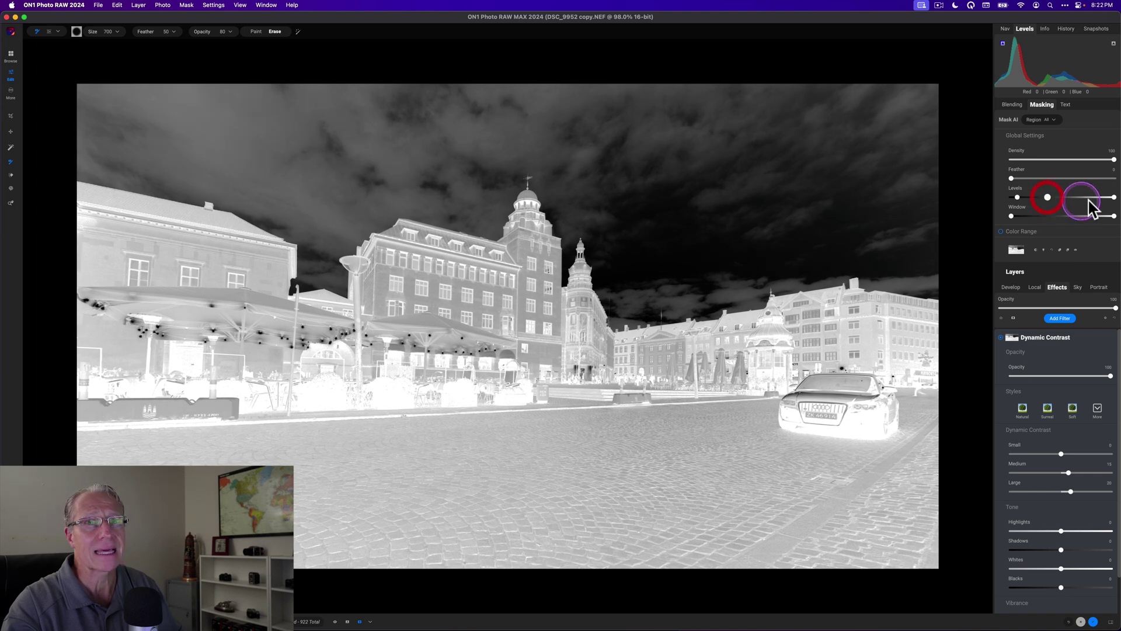
left_click(1114, 199)
left_click_drag(1115, 201, 1085, 200)
left_click(1079, 250)
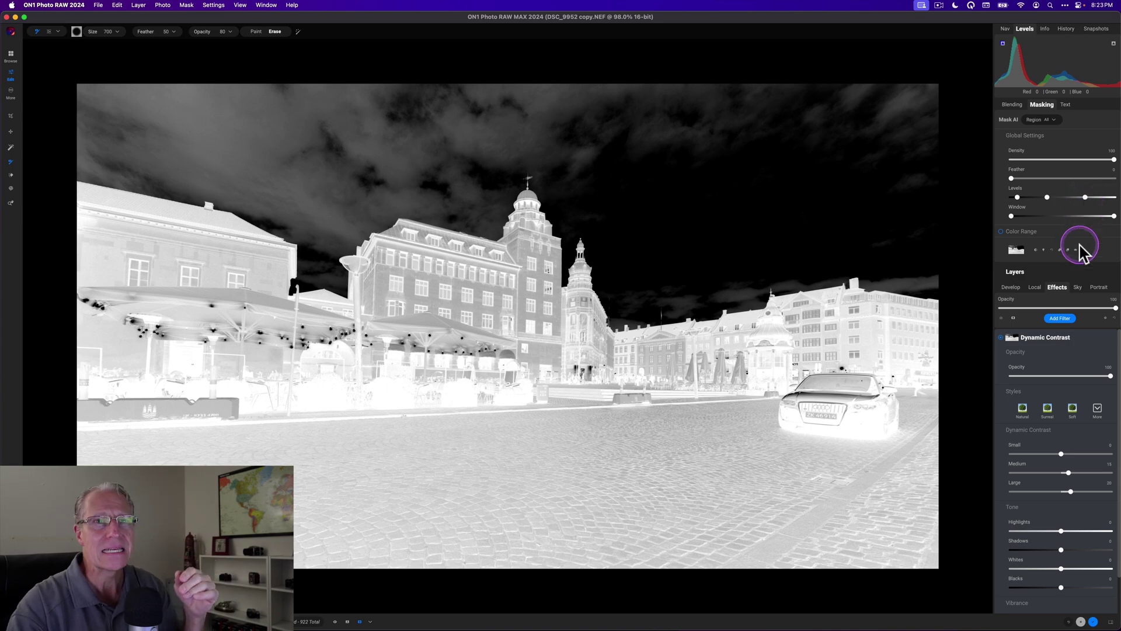
left_click(1077, 250)
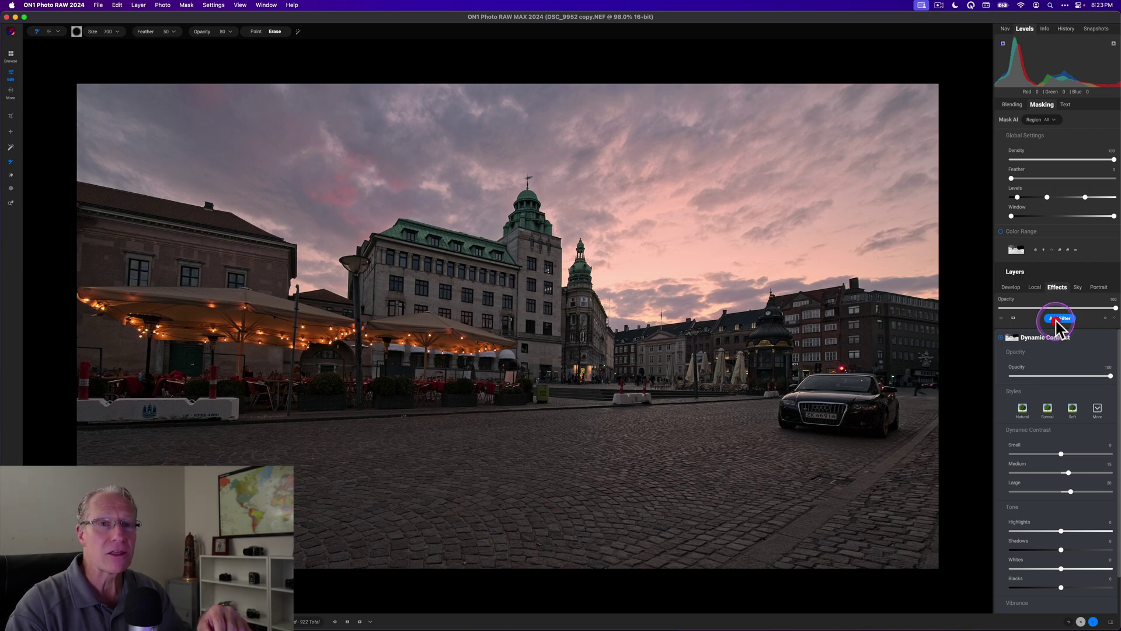
Step: Add a LUTs filter from the Filters browser, applying the Blues LUT
left_click(1057, 319)
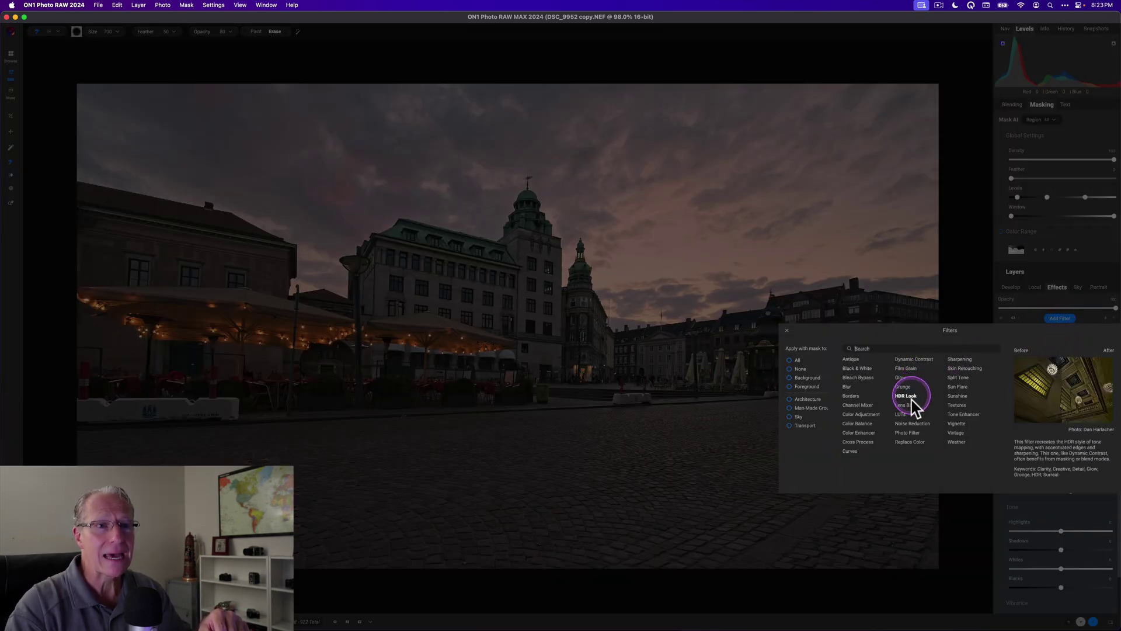
left_click(901, 416)
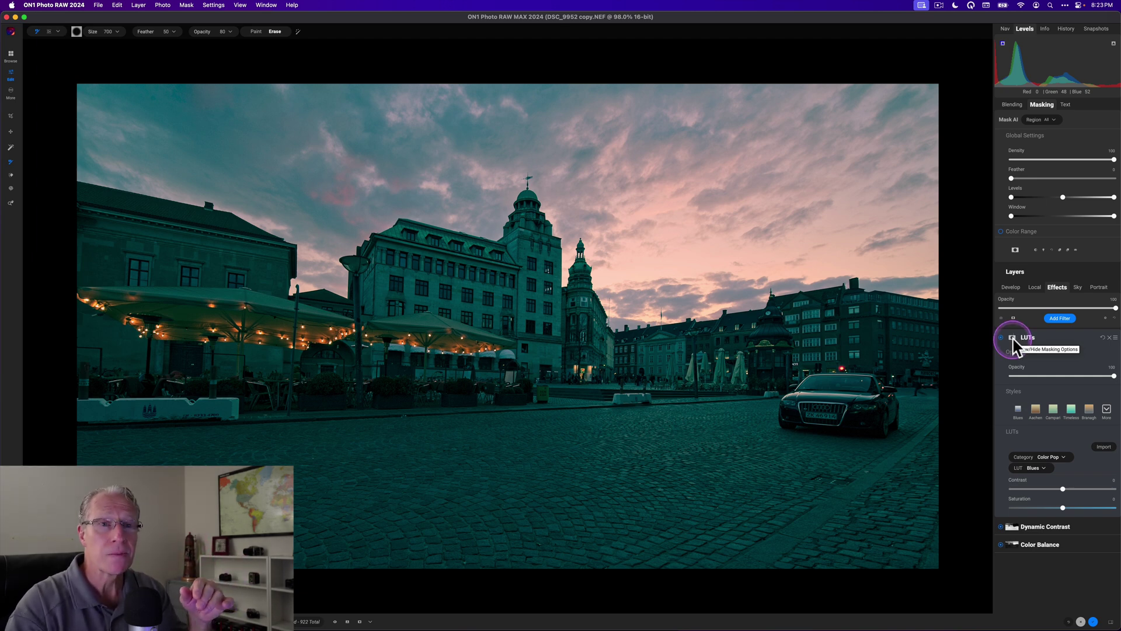
Step: Add a luminosity mask to the LUTs filter and toggle the filter to compare
left_click(1013, 338)
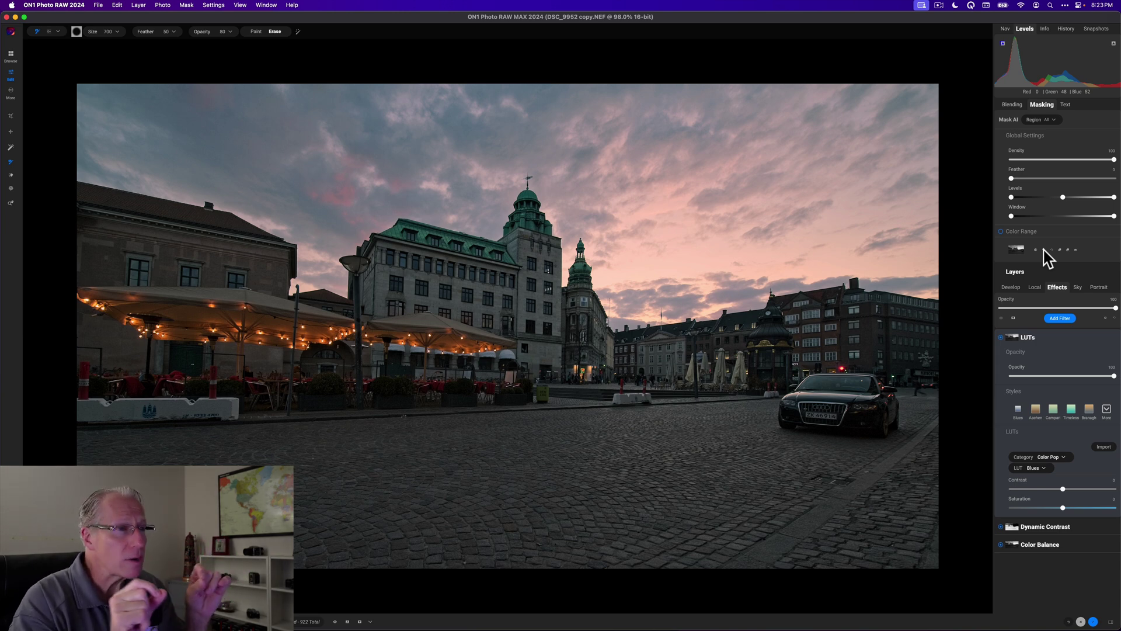
left_click(1001, 338)
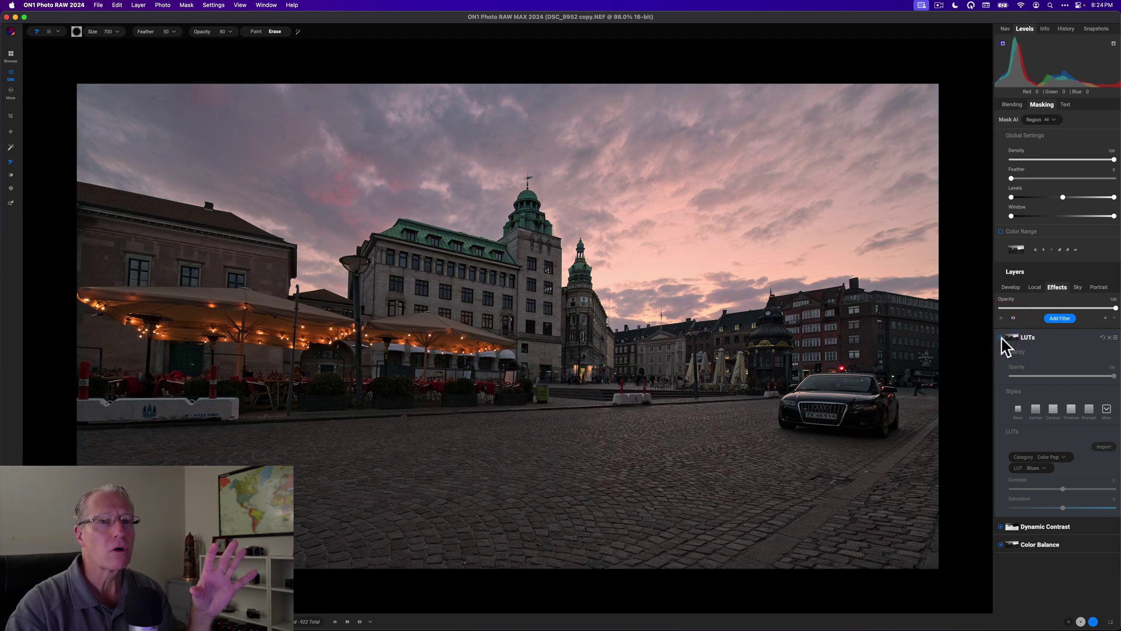
left_click(1002, 338)
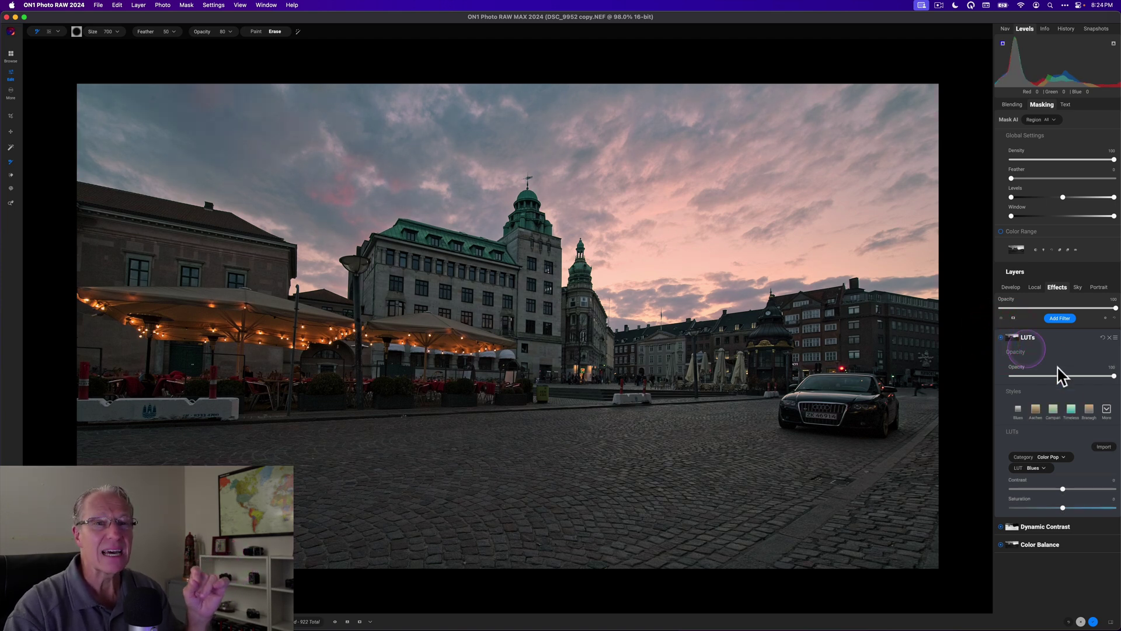
Step: Lower the LUTs filter opacity to about 80, compare it on and off, then collapse it
left_click(1100, 377)
left_click_drag(1098, 384, 1088, 377)
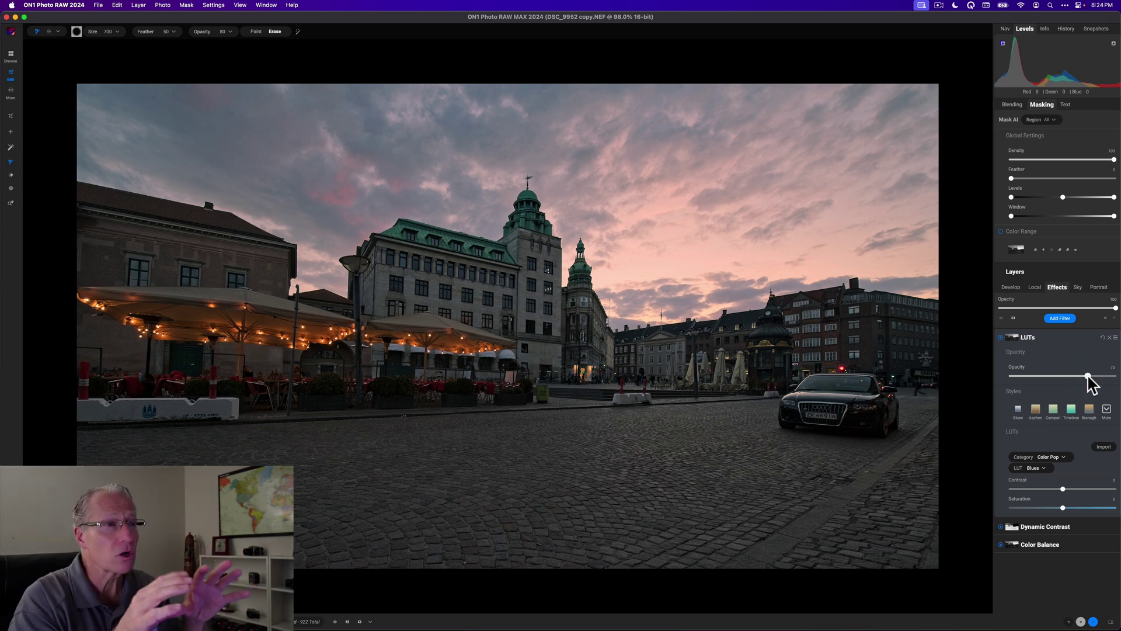
left_click(1011, 342)
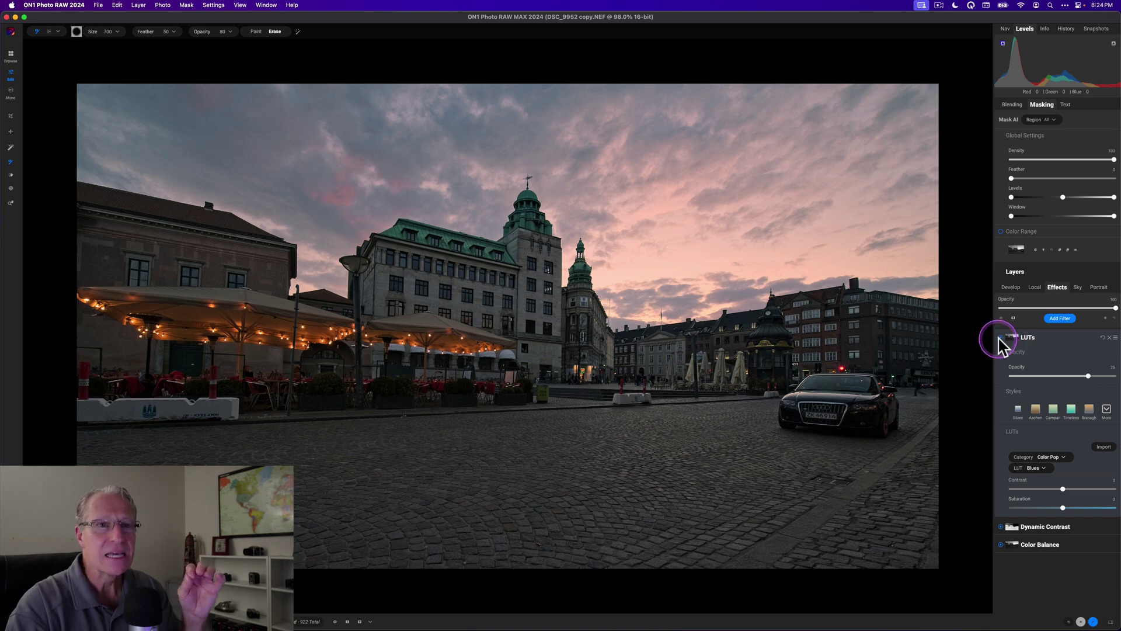
left_click(1000, 337)
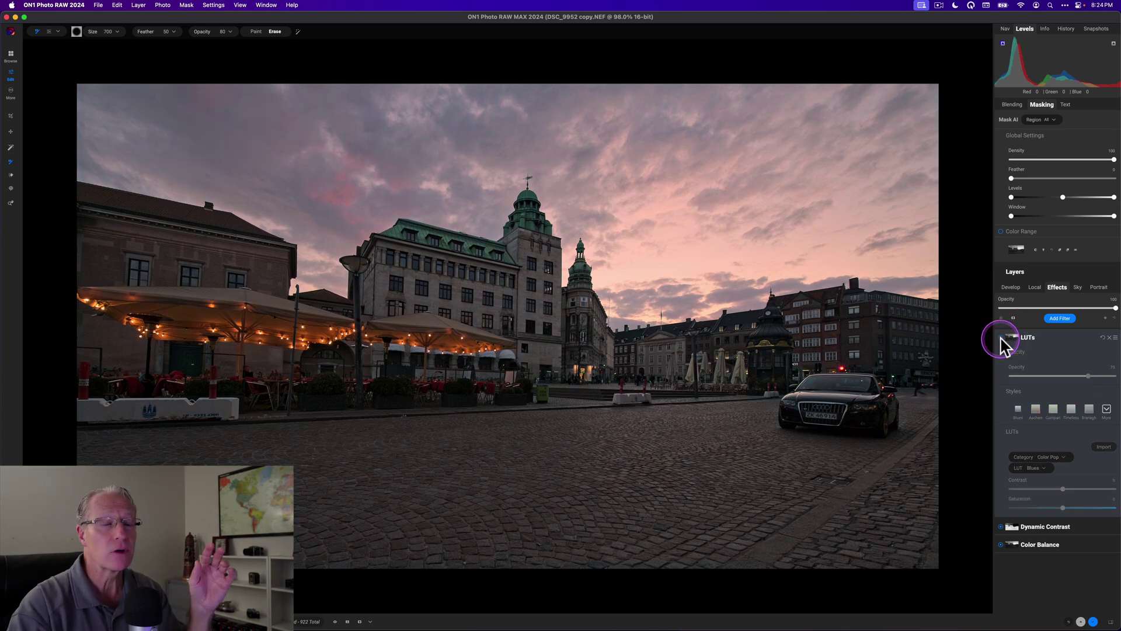
left_click(1001, 337)
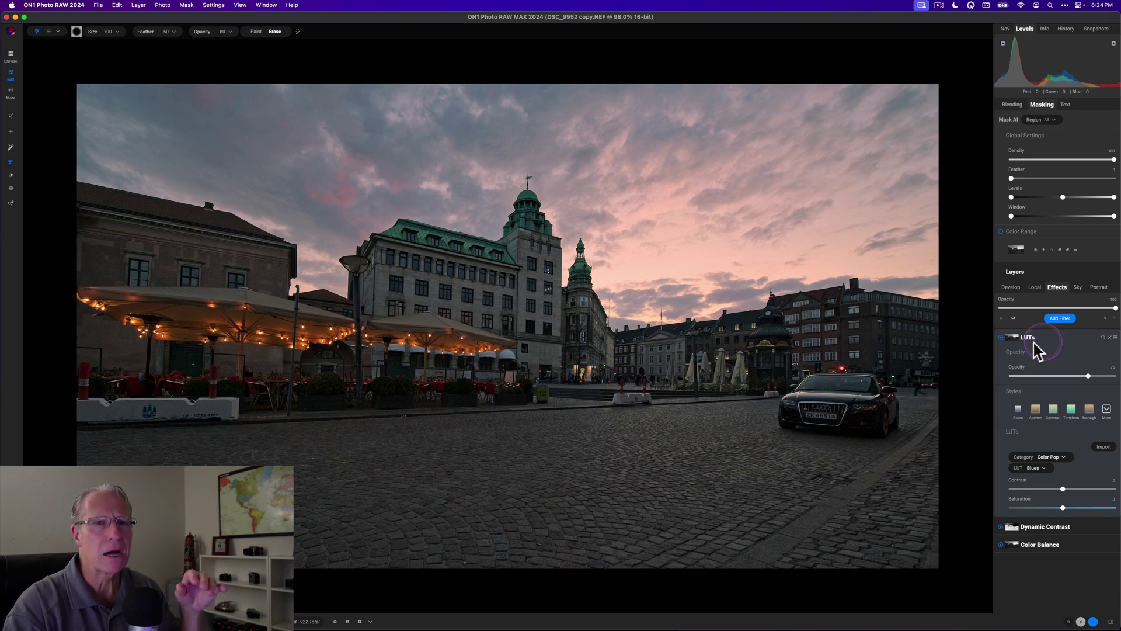
left_click(1055, 338)
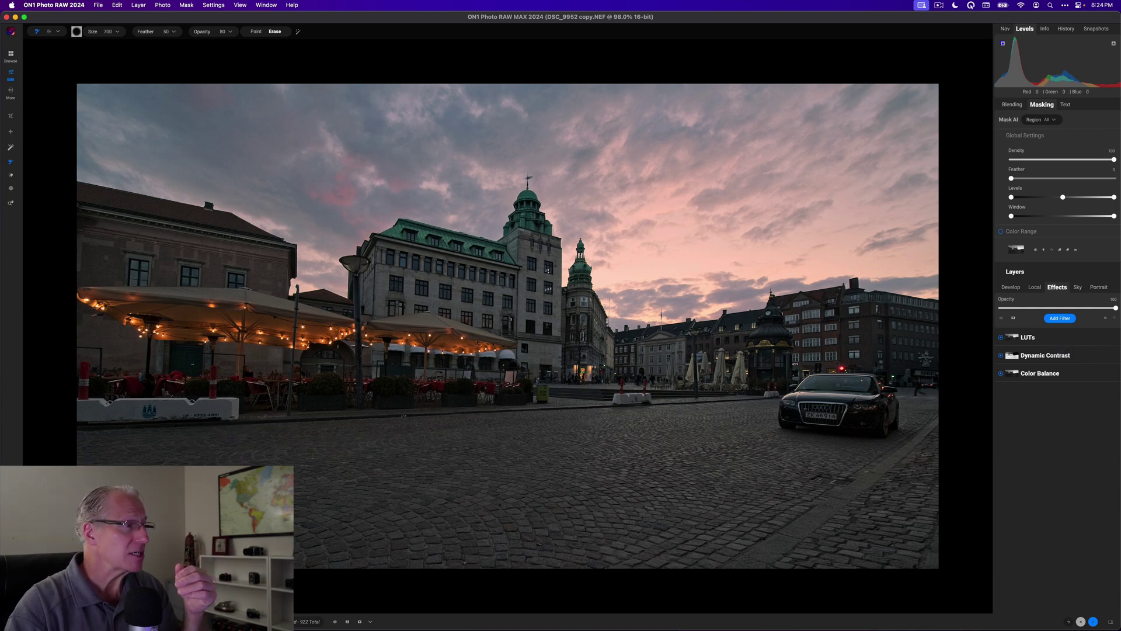
Step: Open the Presets browser's Color Grade category and preview the CG9 preset
key("super+shift+p")
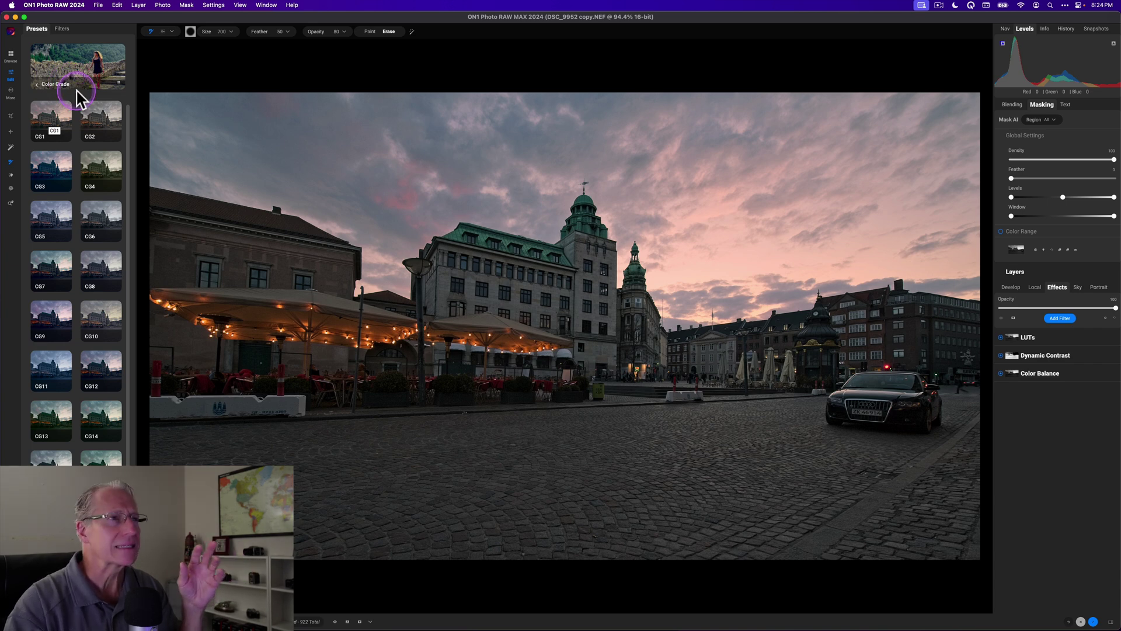
left_click(36, 84)
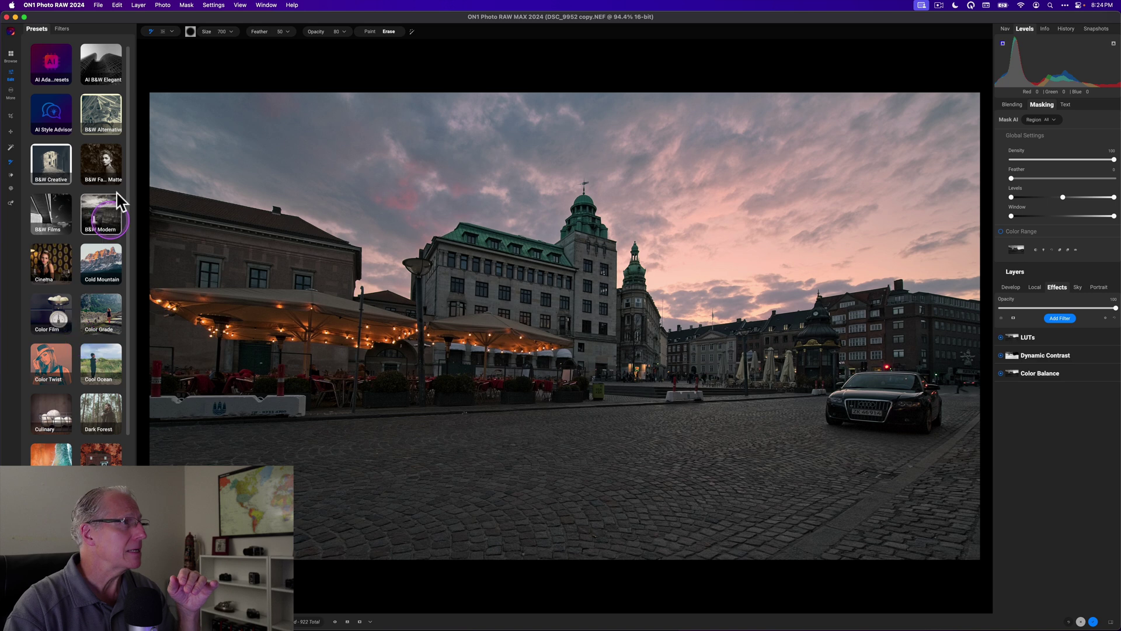
left_click(102, 316)
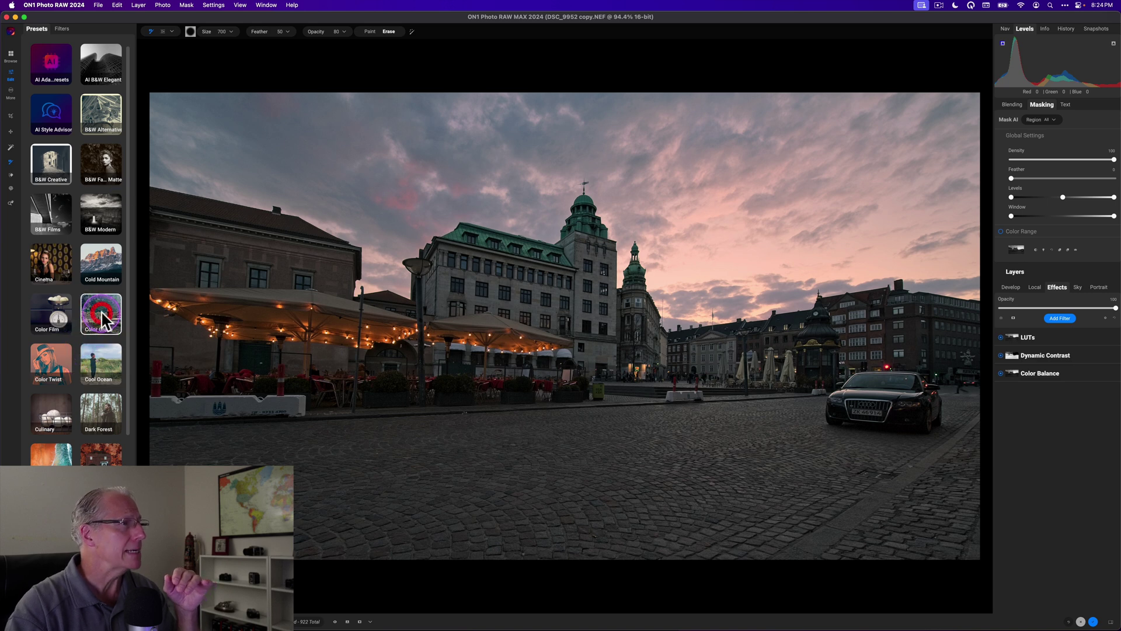
left_click(50, 321)
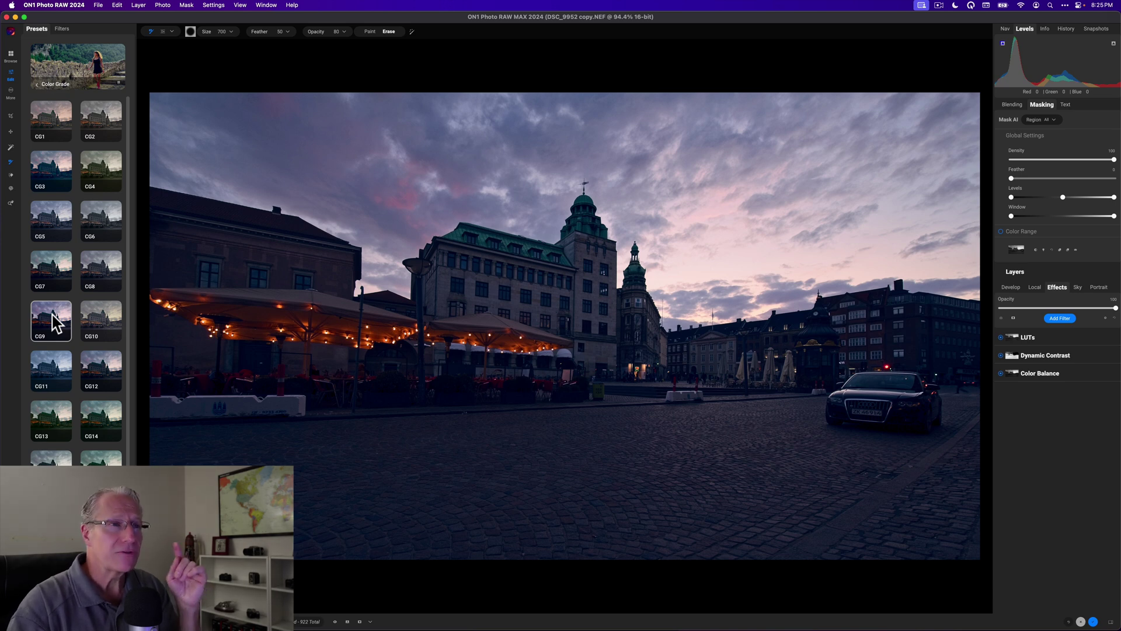
left_click(56, 322)
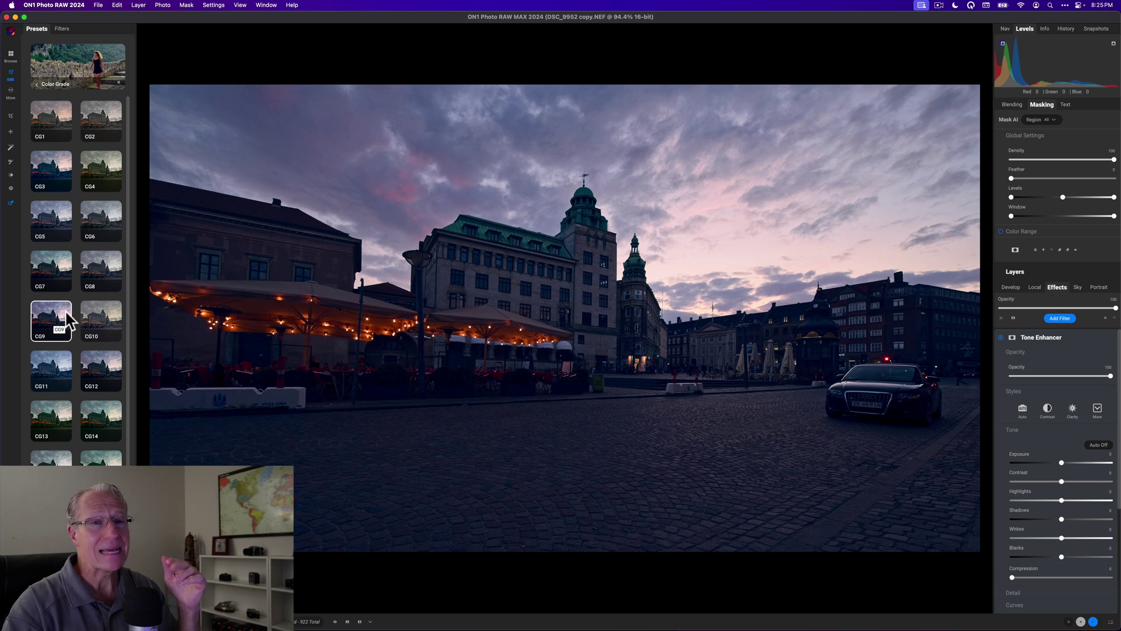
left_click(1066, 341)
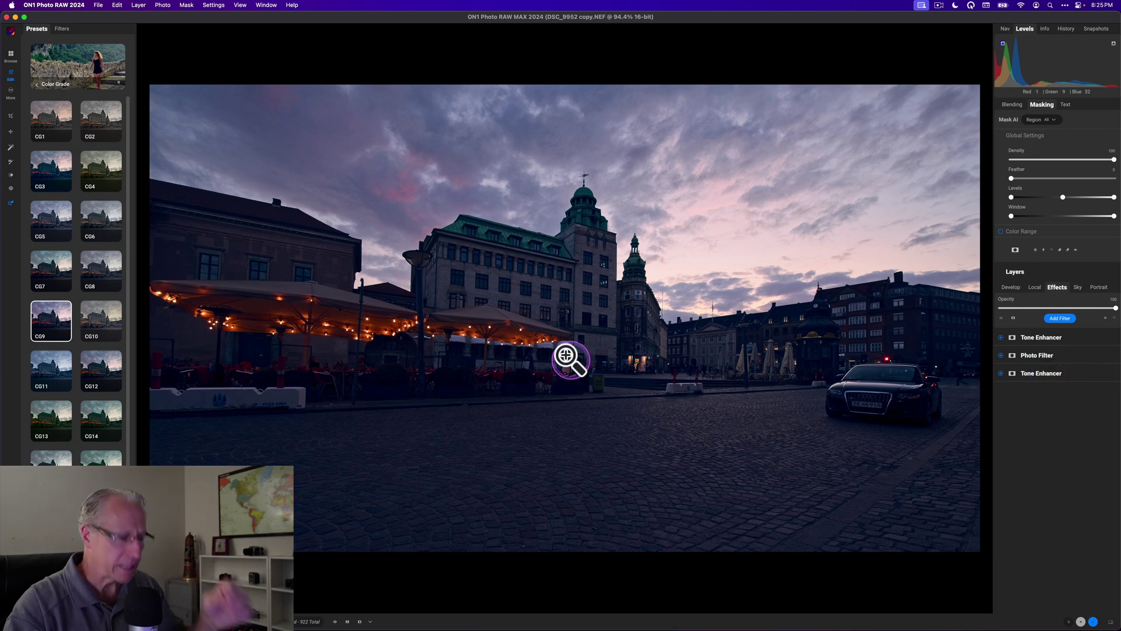
key("super+z")
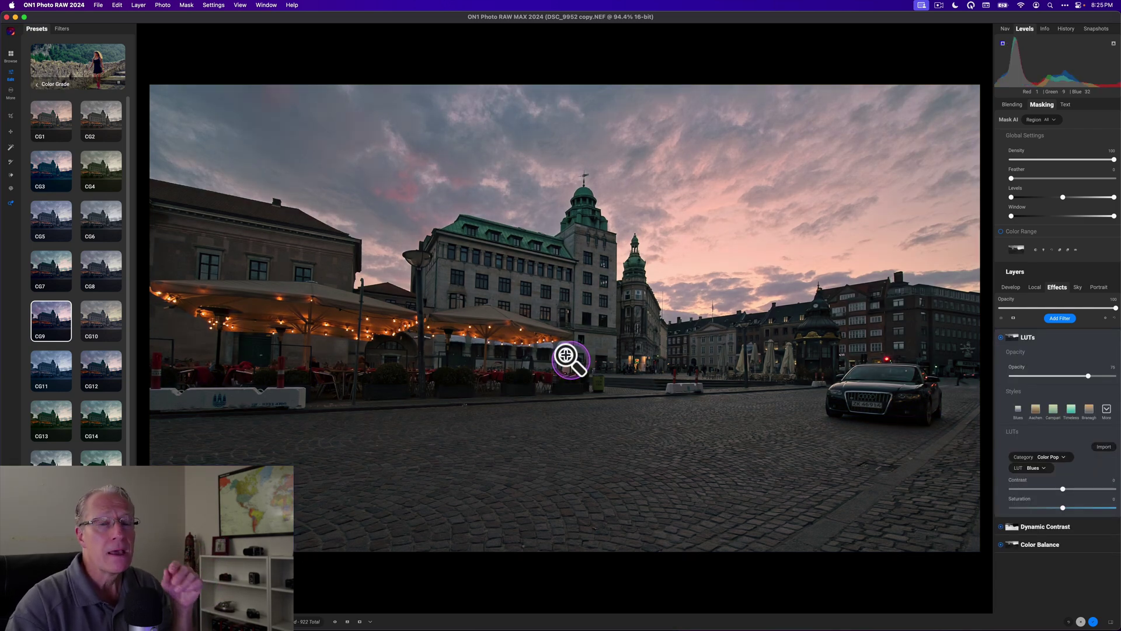
left_click(1047, 338)
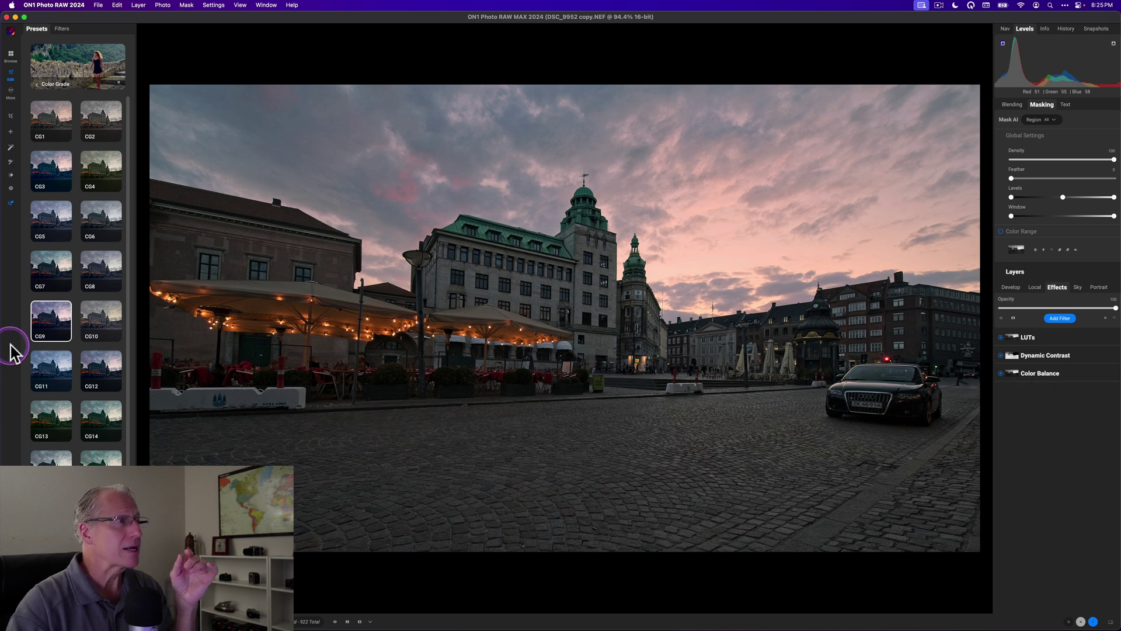
Step: Select the CG9 preset thumbnail and bring up its right-click options menu
left_click(57, 323)
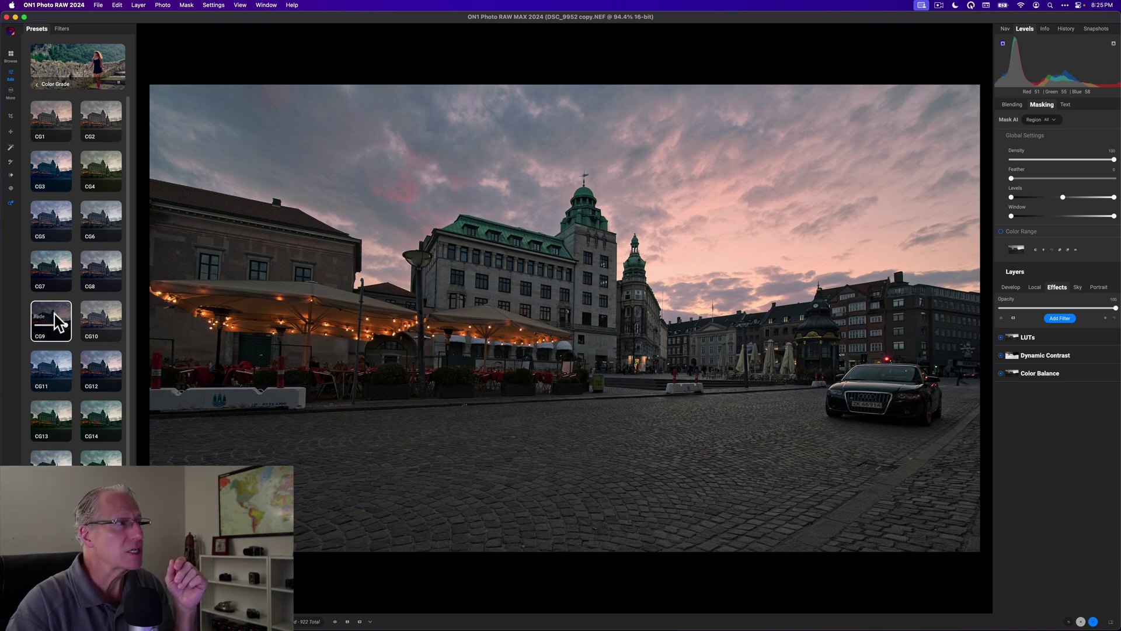
right_click(52, 322)
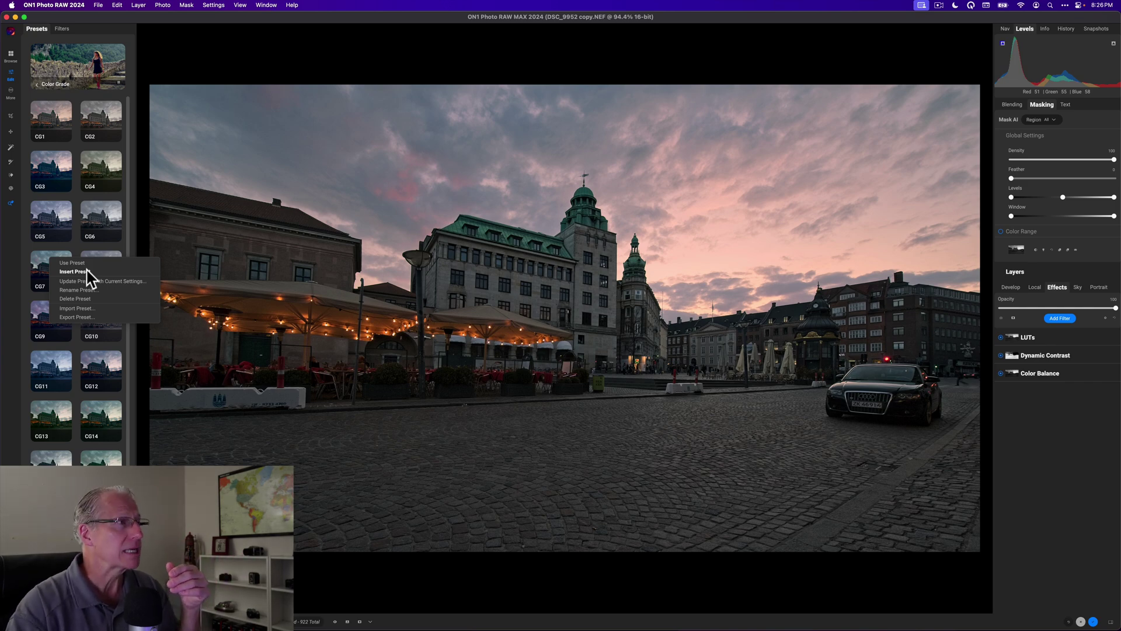
Step: Insert the CG9 preset above the existing filters and hide the Presets panel
left_click(86, 271)
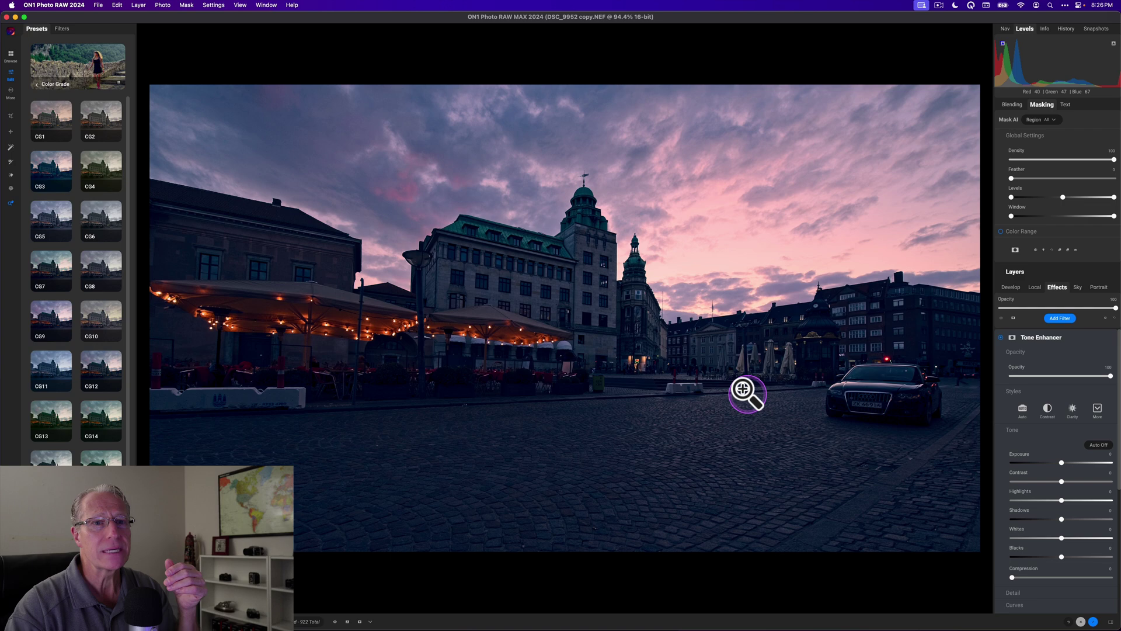
left_click(1073, 337)
key("super+Left")
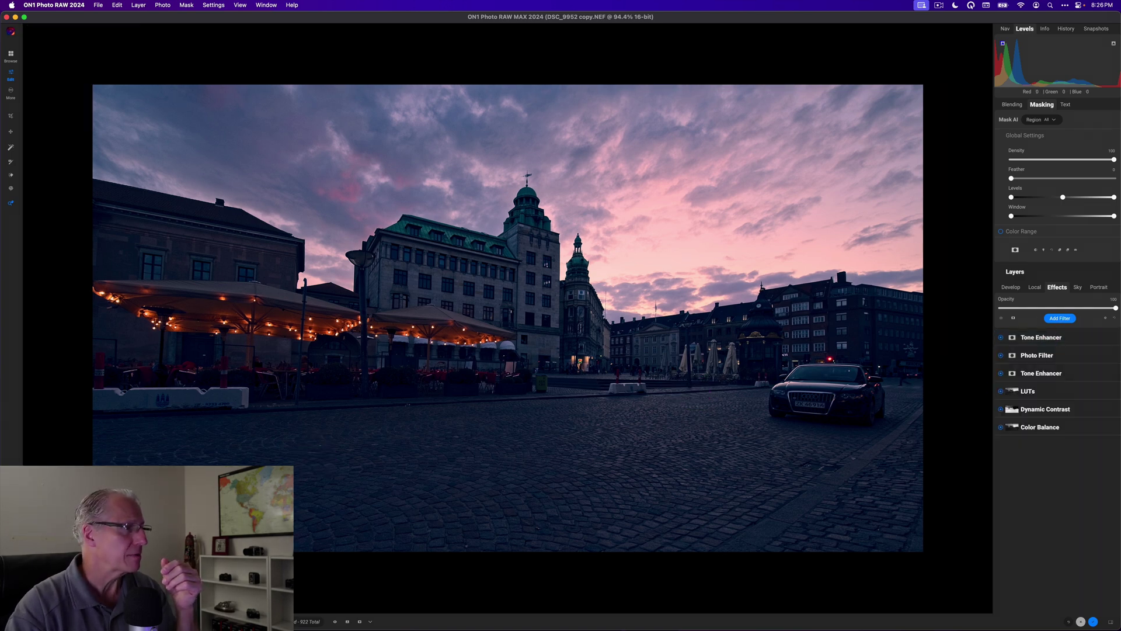
left_click(1038, 377)
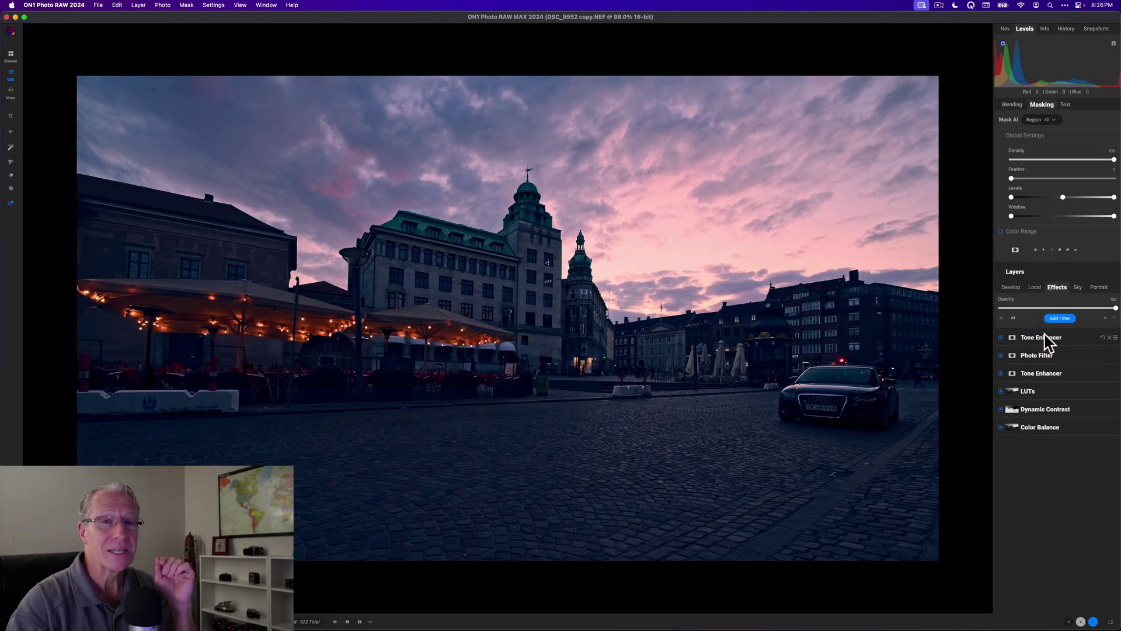
Step: Compare and delete the top Tone Enhancer, then toggle the remaining one off to compare
left_click(1044, 339)
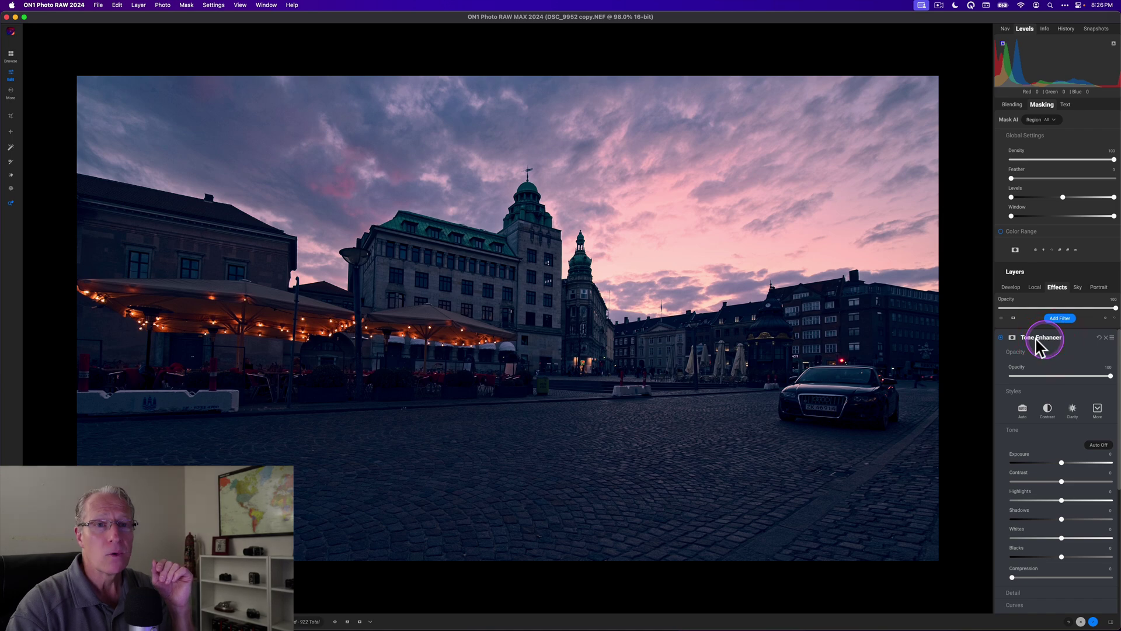
left_click(1002, 339)
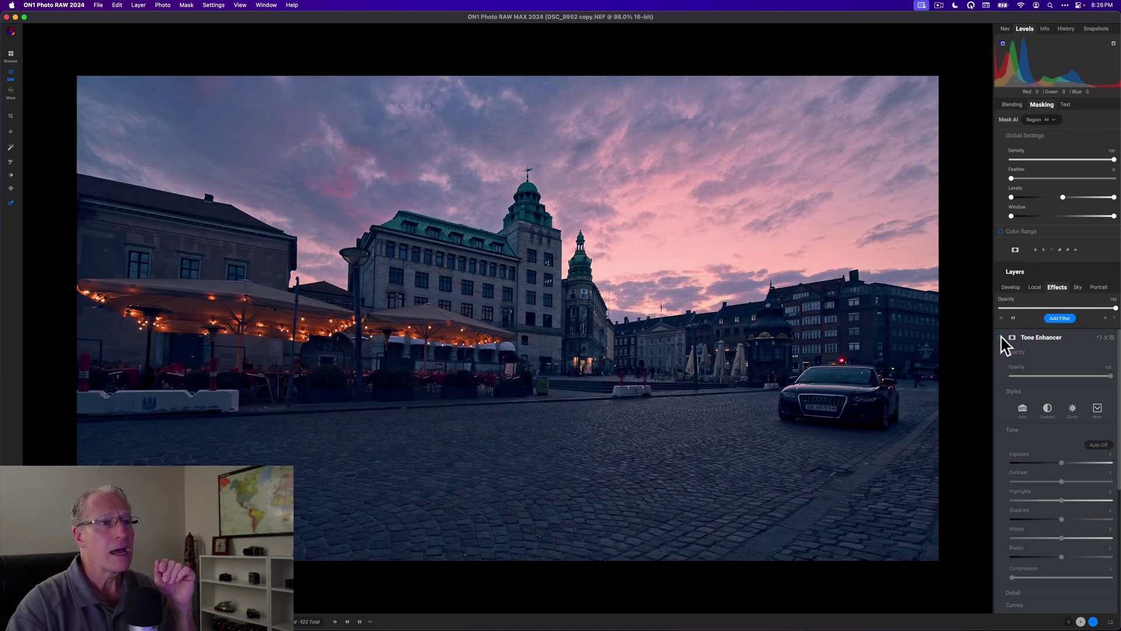
left_click(1002, 338)
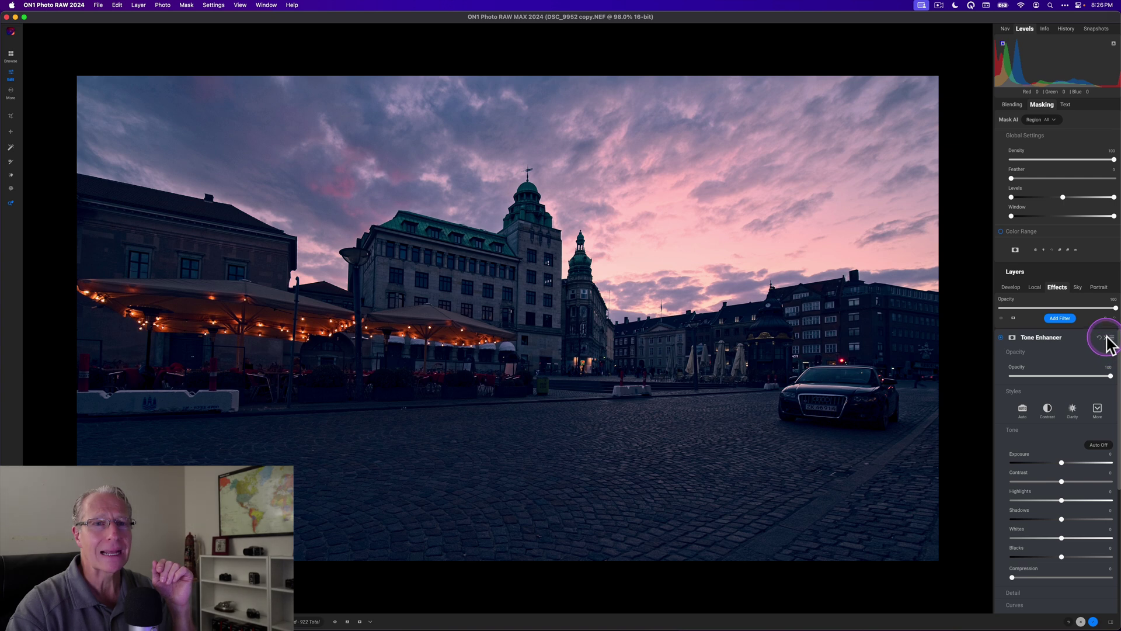
left_click(1110, 340)
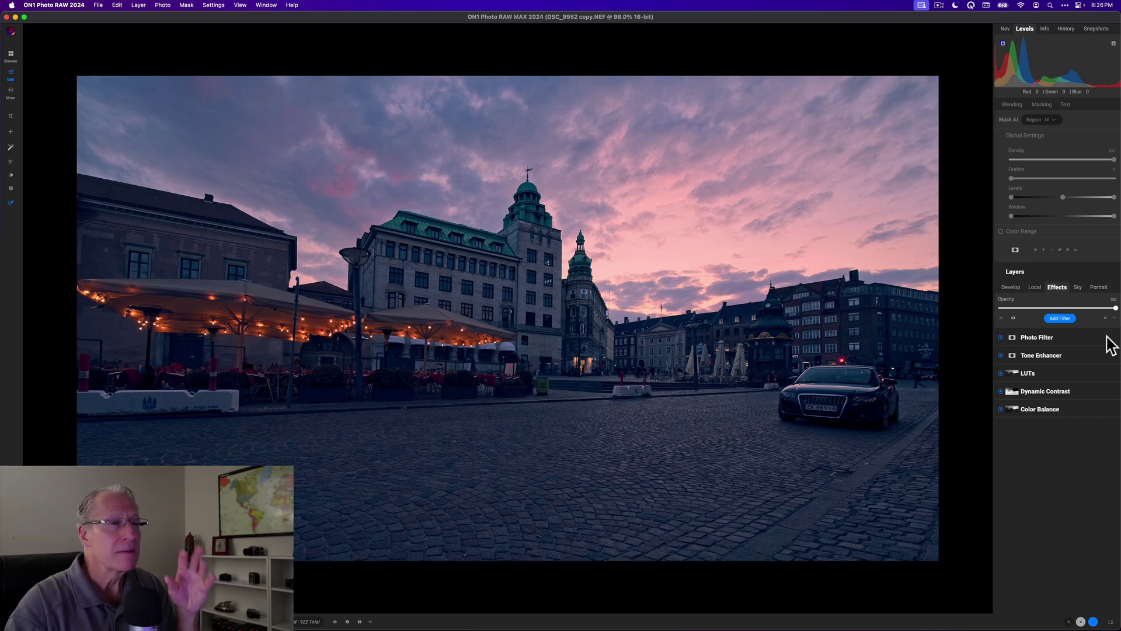
left_click(1001, 355)
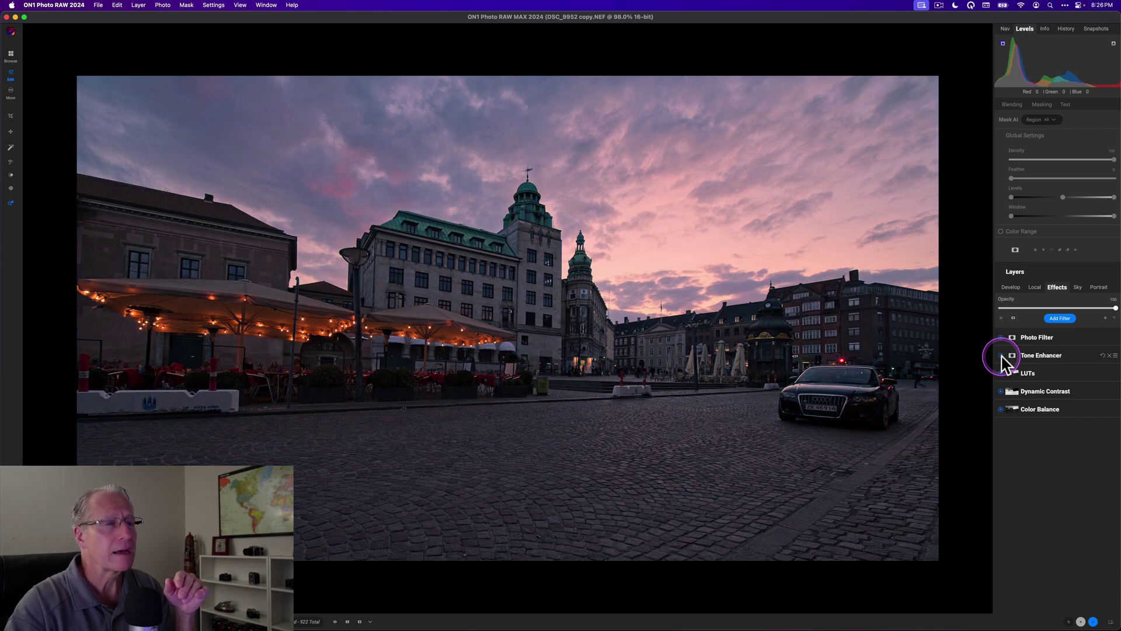
Step: Give the Tone Enhancer filter a Color Range luminosity mask, then collapse its settings
left_click(1002, 358)
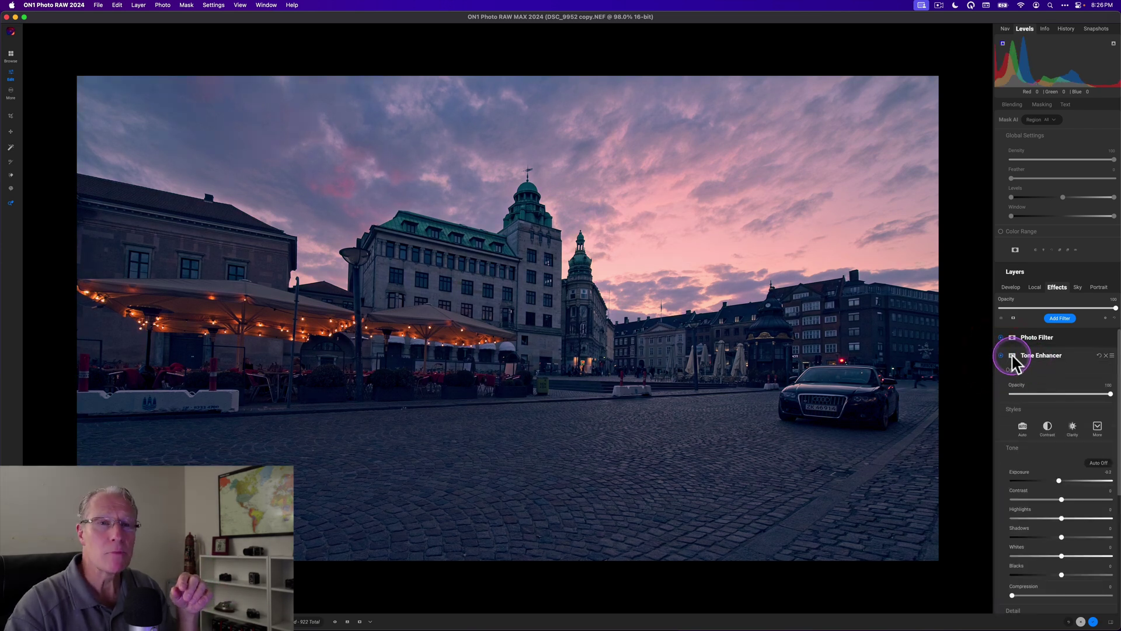
left_click(1013, 358)
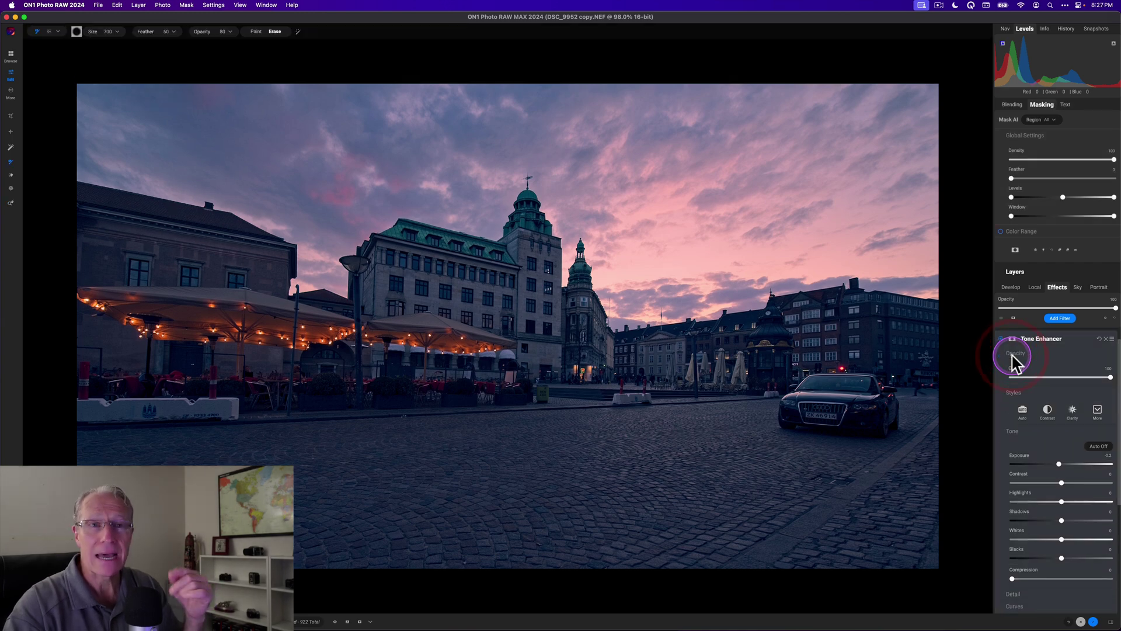
left_click(1044, 249)
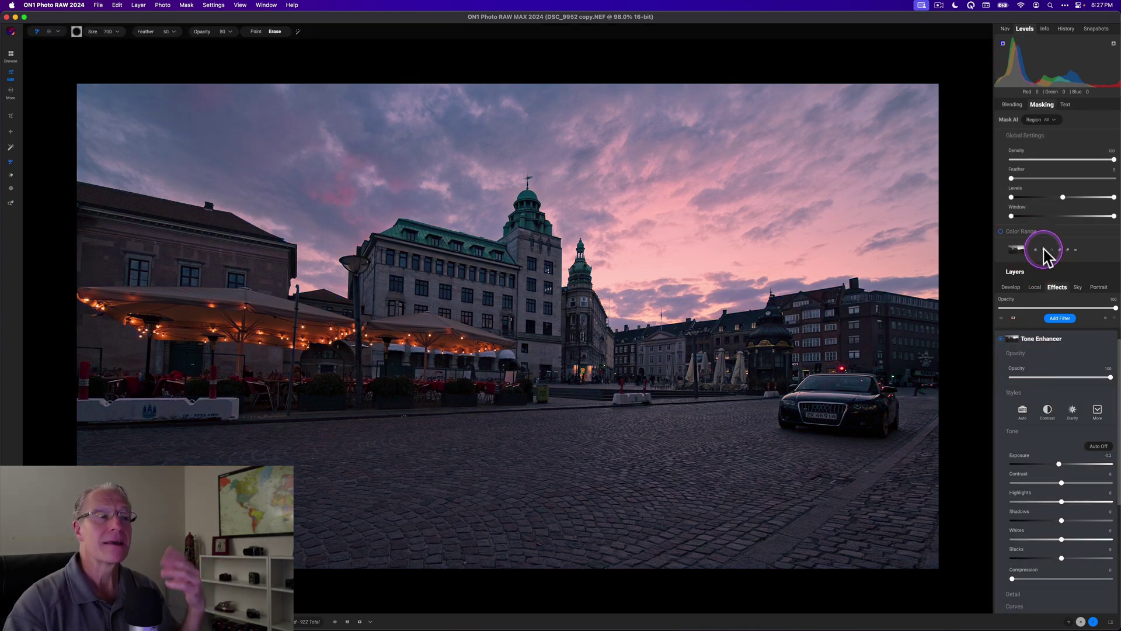
left_click(1055, 344)
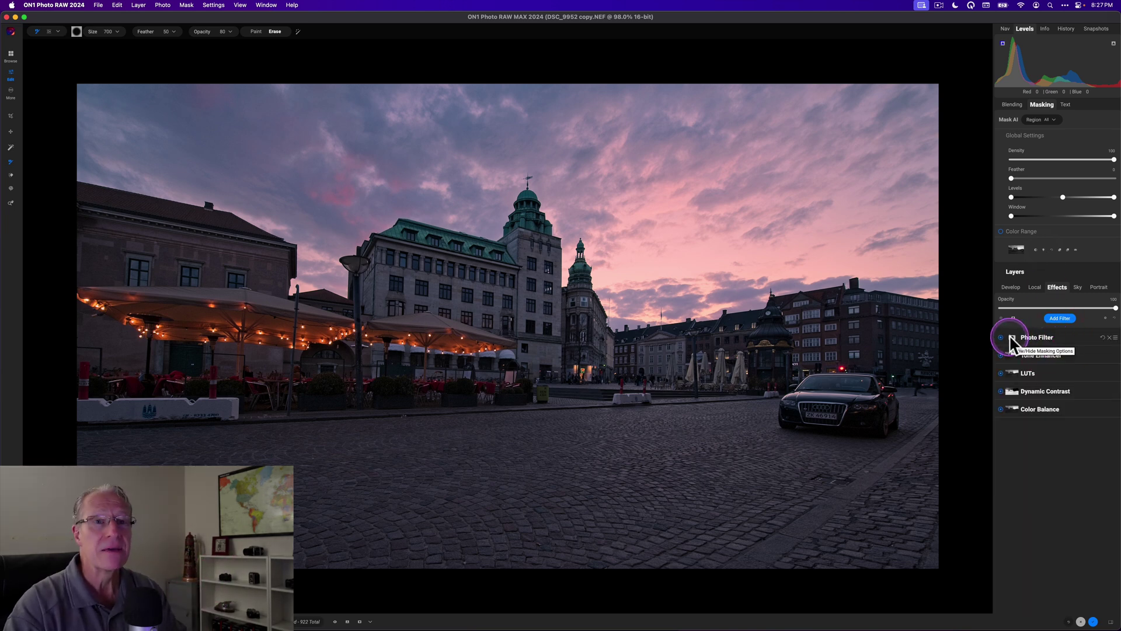
Step: Apply a Color Range luminosity mask to the Photo Filter layer
left_click(1010, 339)
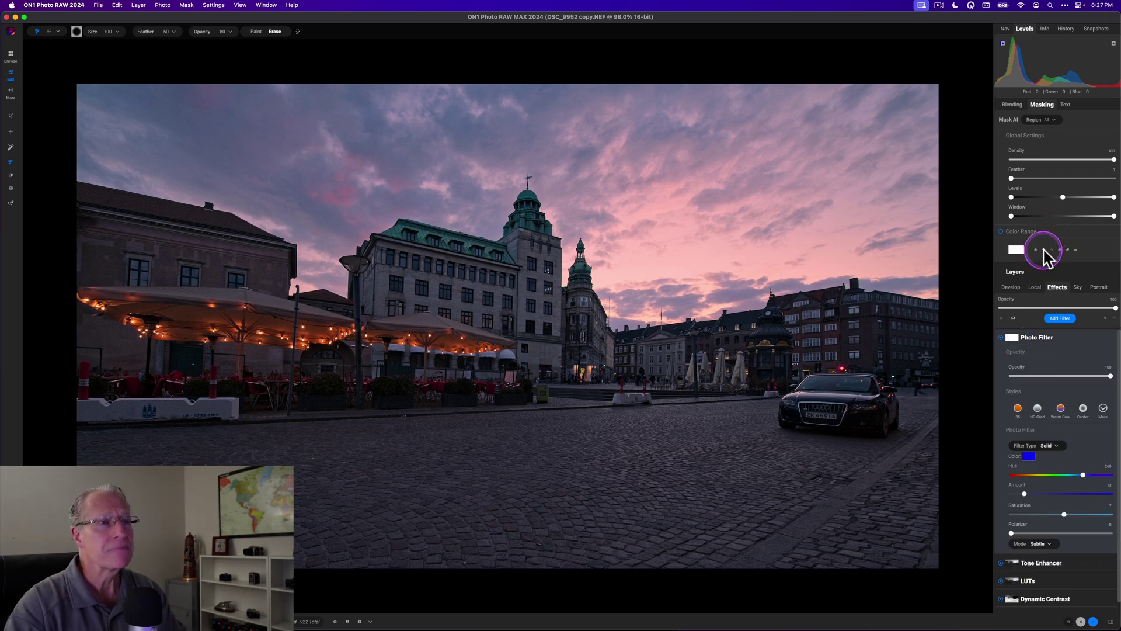
left_click(1044, 251)
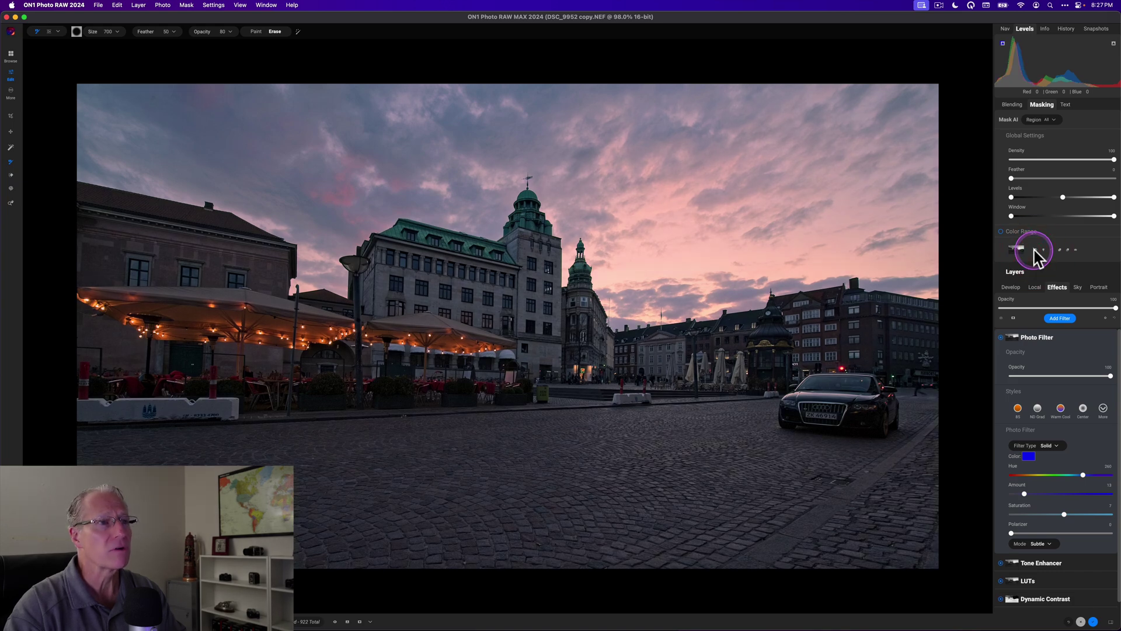
left_click(1035, 251)
Step: Check the Photo Filter mask as an overlay and in grayscale, then restore the colour view
left_click(1076, 251)
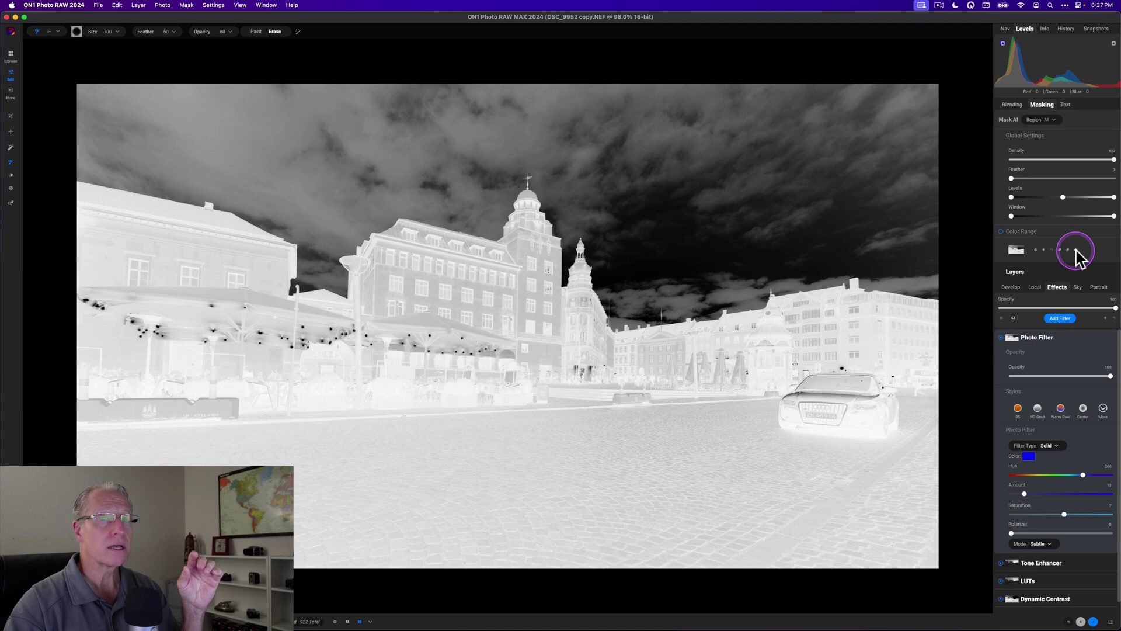
left_click(1035, 252)
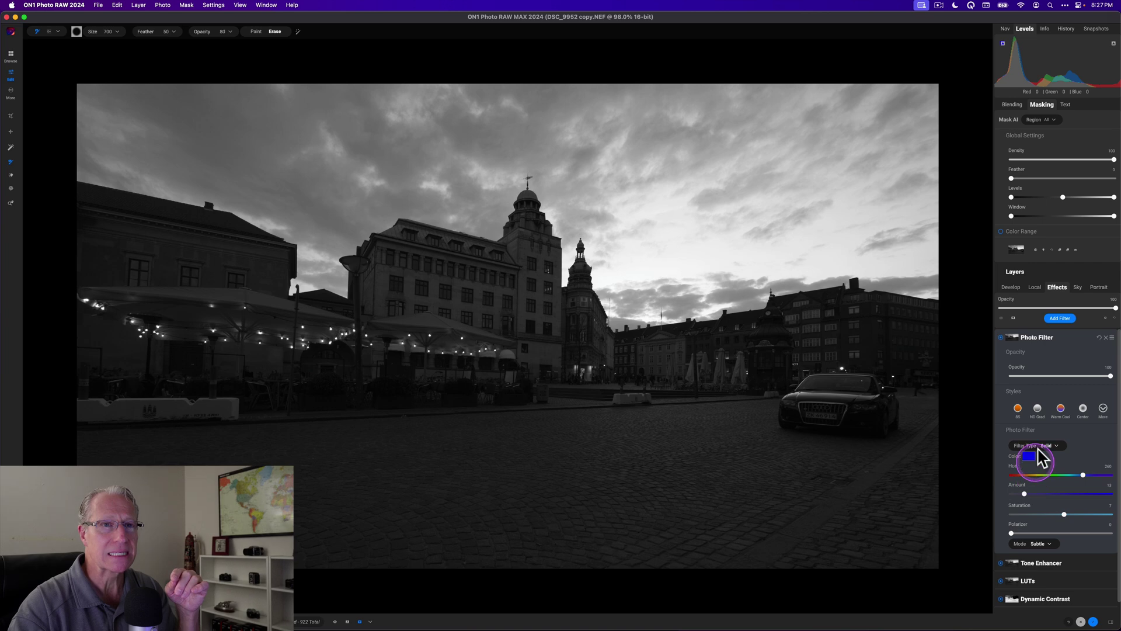
left_click(1047, 385)
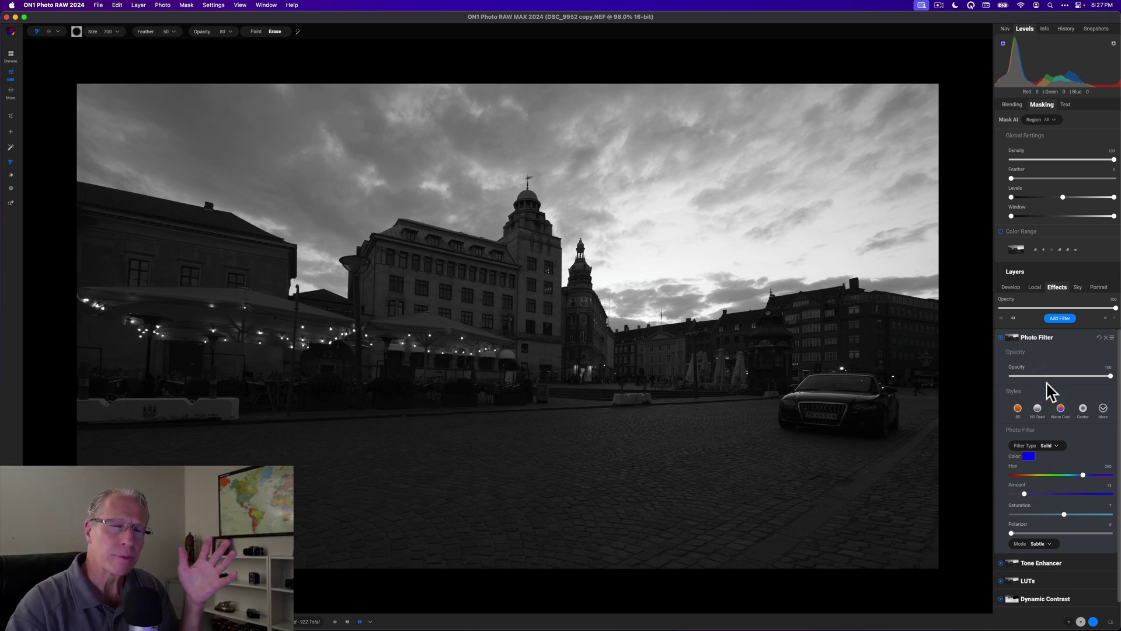
left_click(1036, 251)
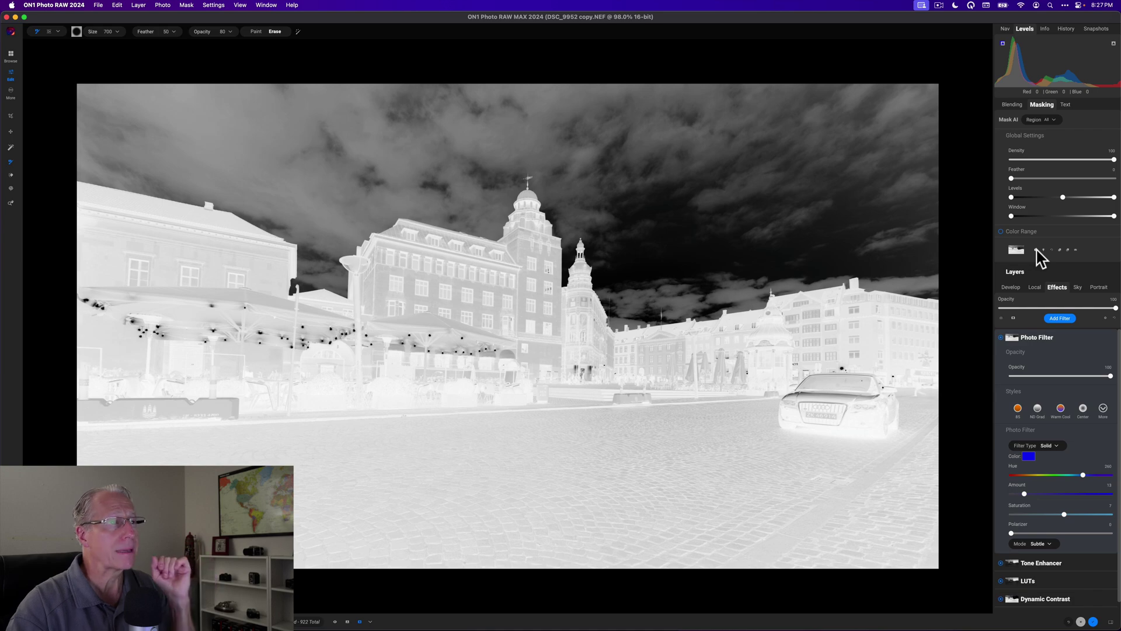
left_click(1076, 250)
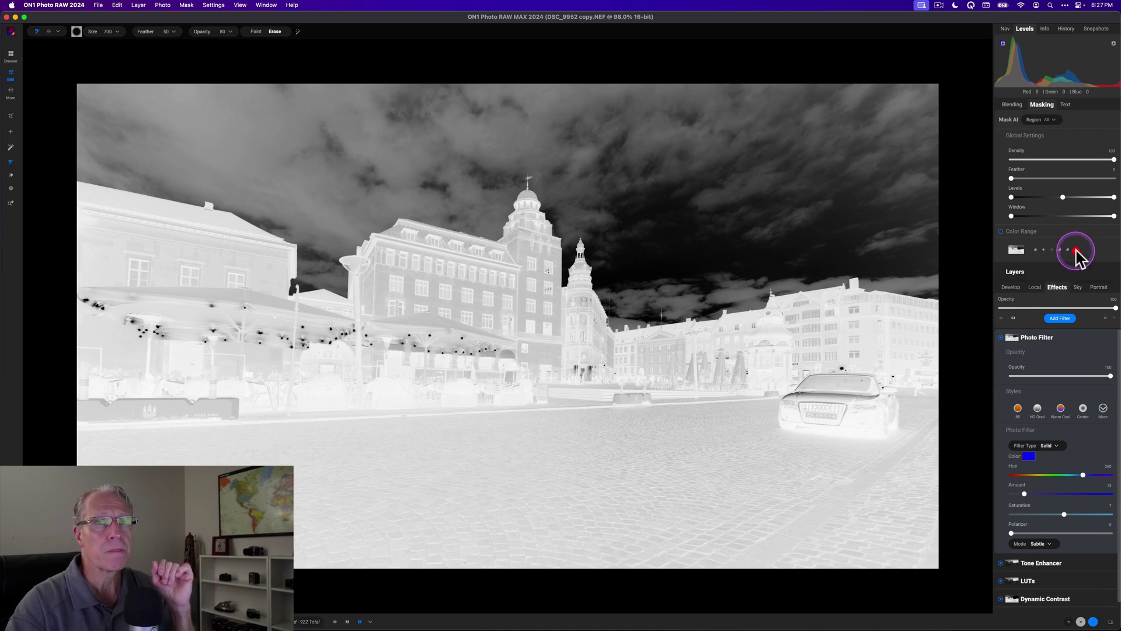
left_click(1077, 251)
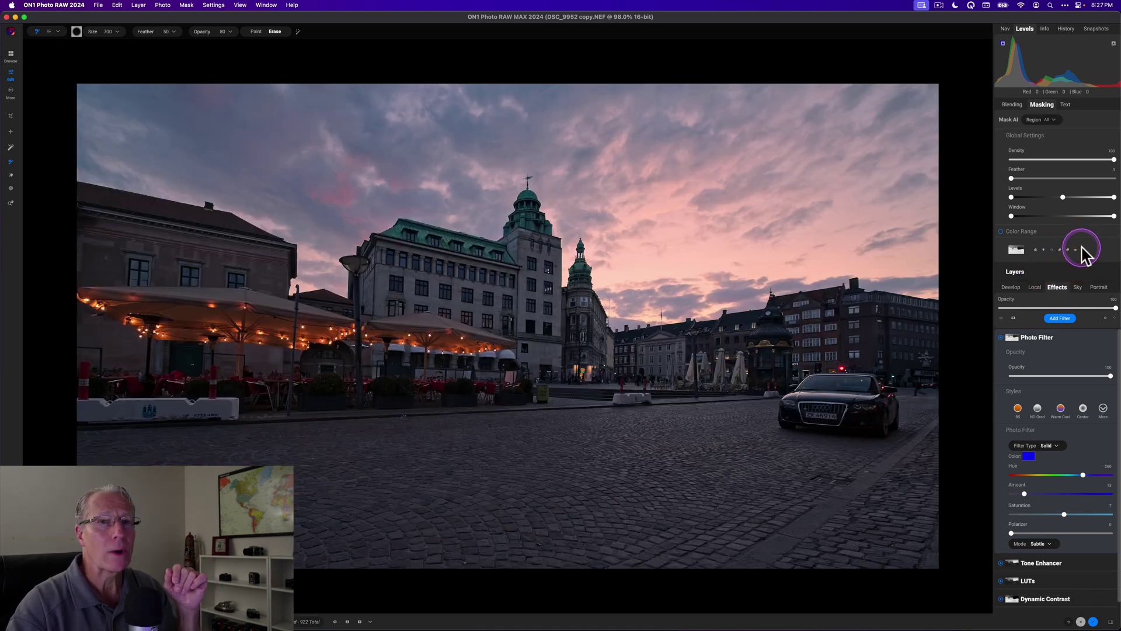
left_click(1026, 343)
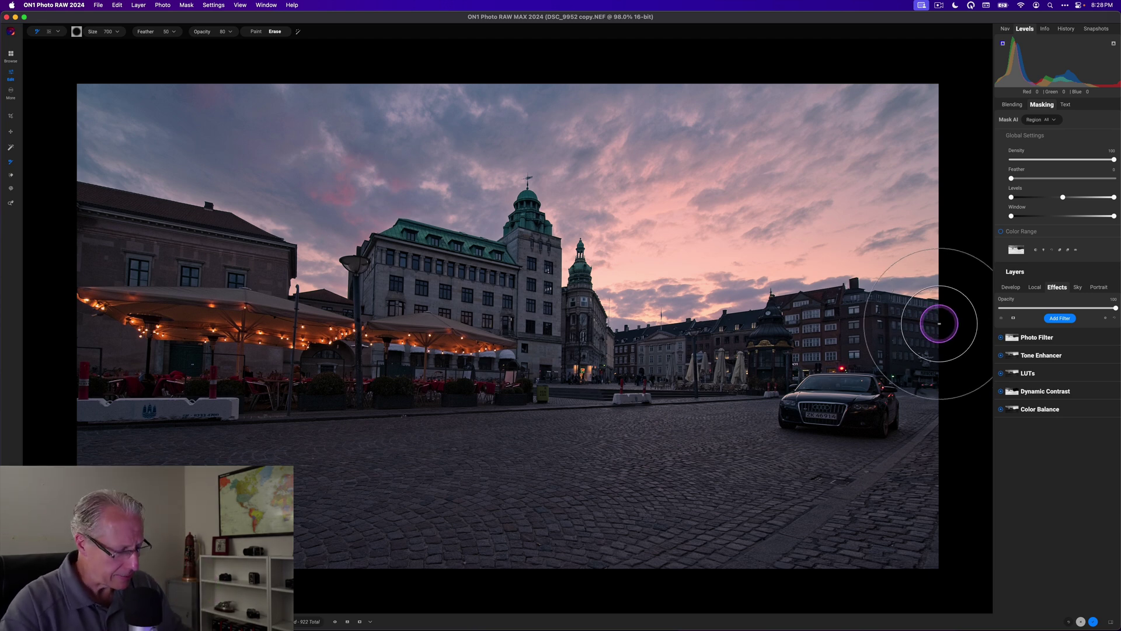
key("z")
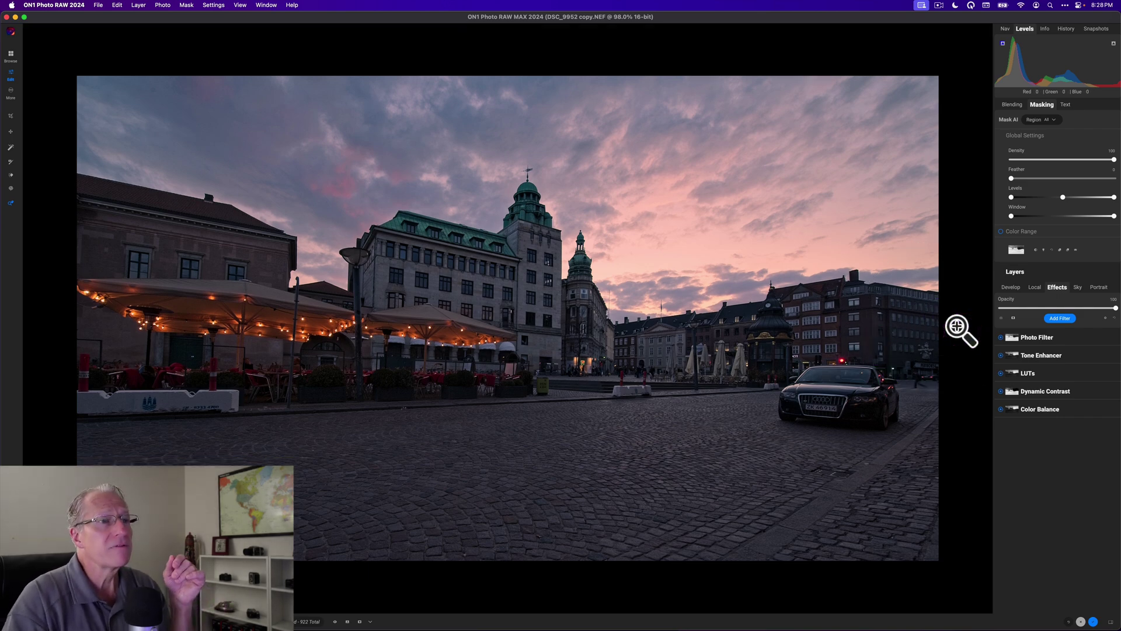
key("backslash")
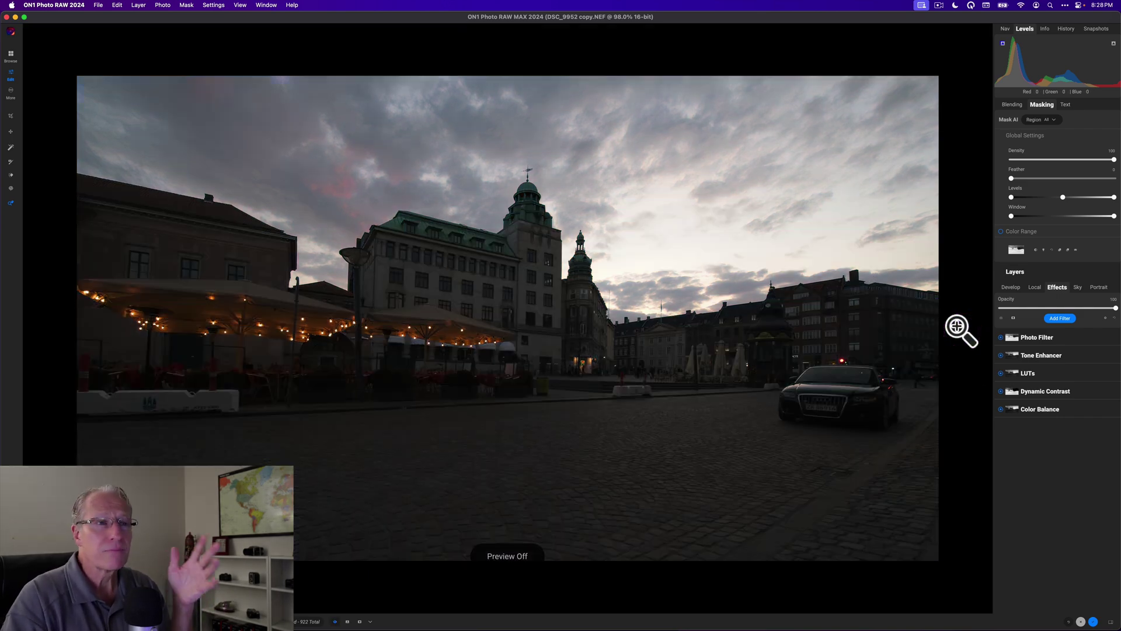
key("backslash")
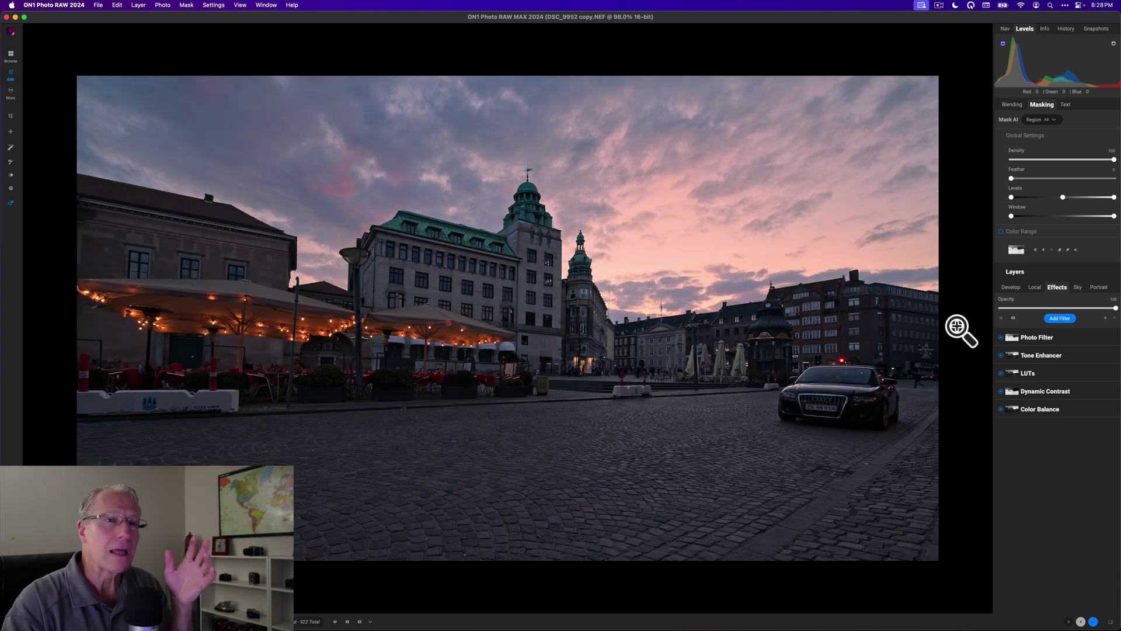
left_click(348, 622)
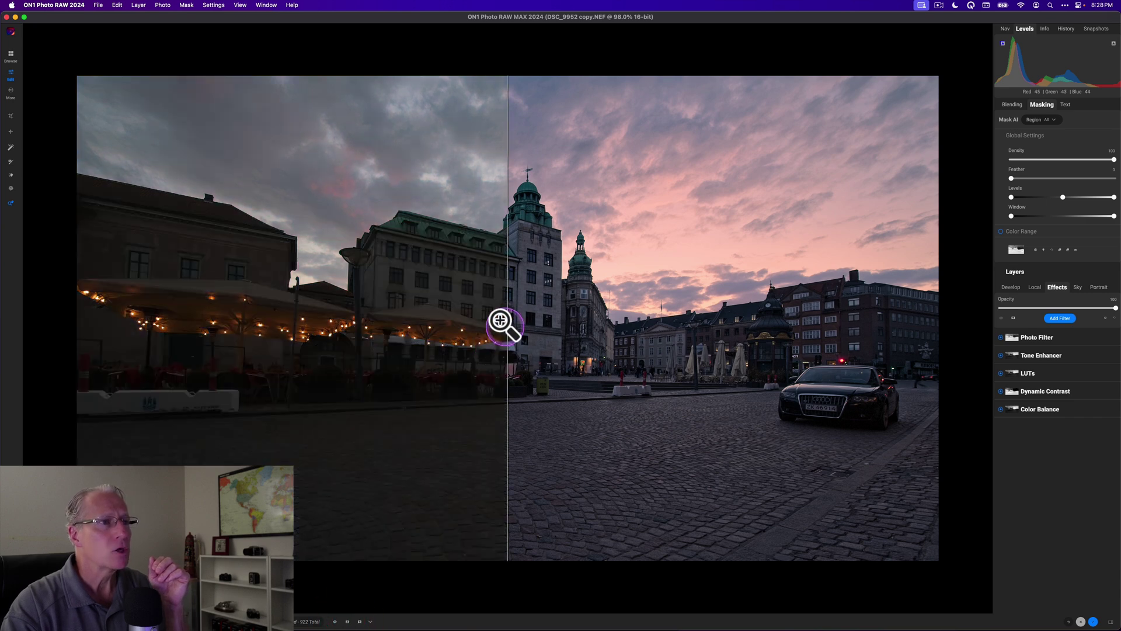
left_click_drag(508, 320, 417, 403)
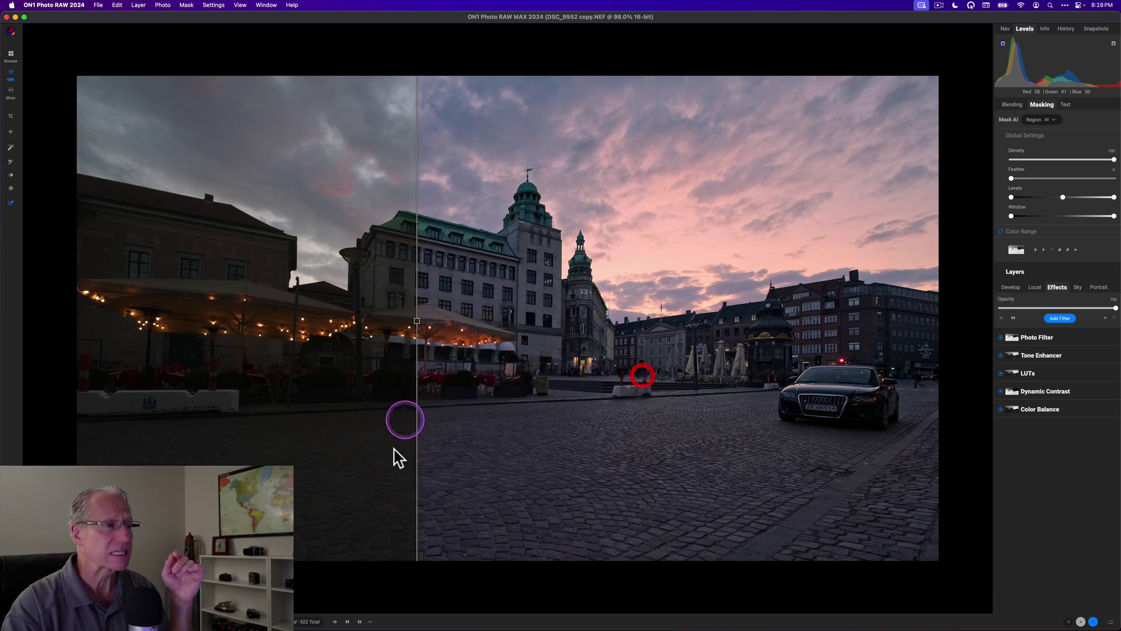
left_click(349, 620)
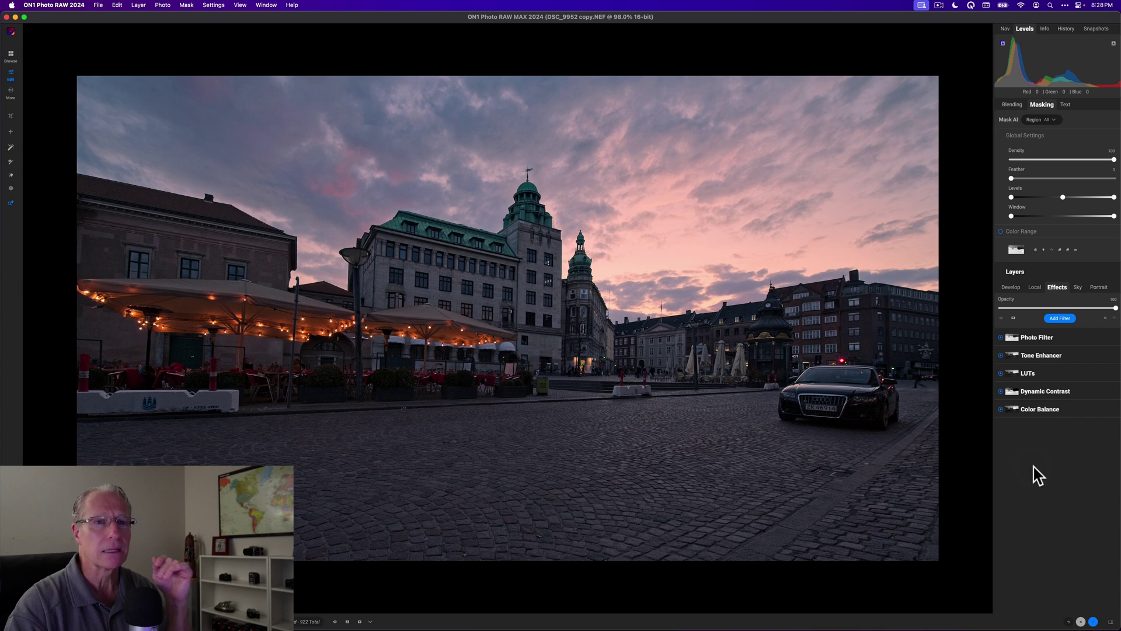
Step: Review the side panel's filter controls and fold away the Masking options section
left_click(1041, 106)
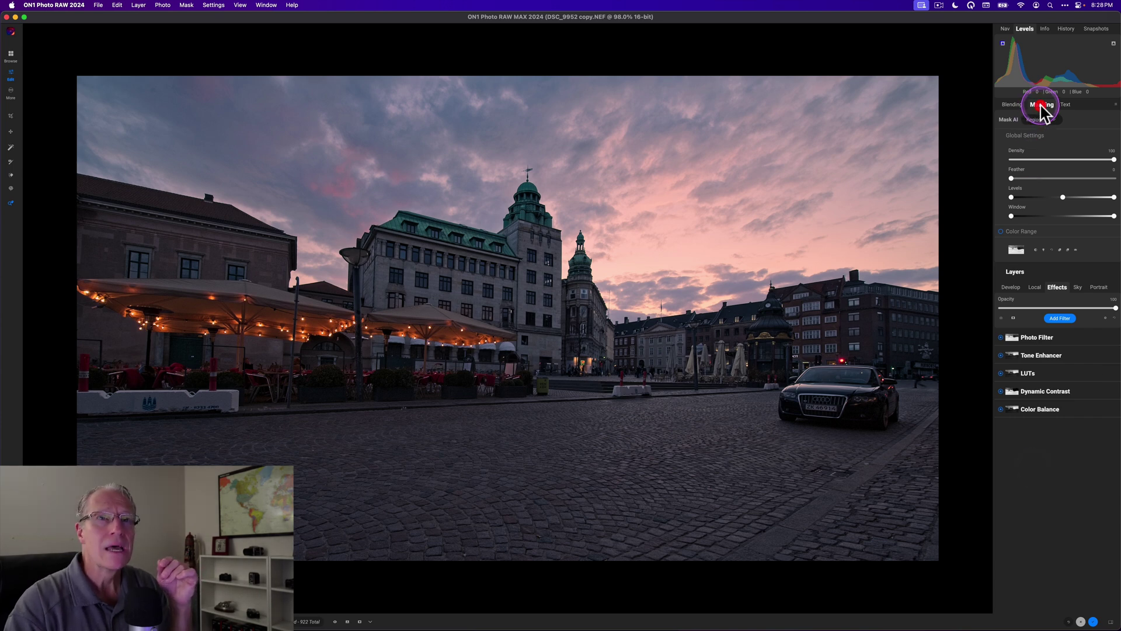
left_click(981, 279)
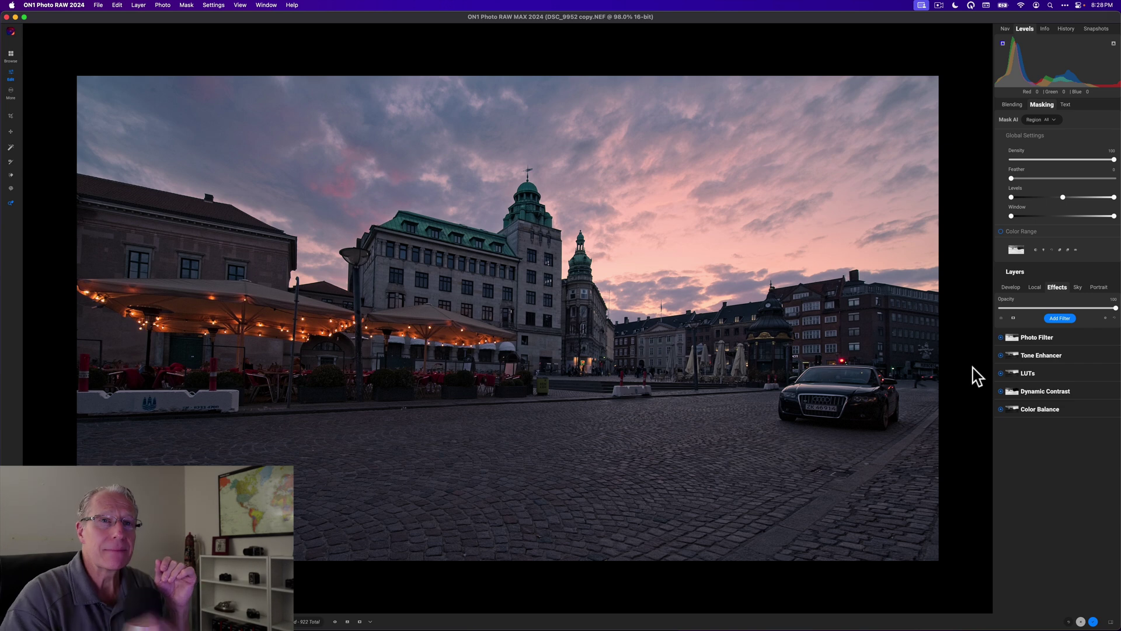
left_click(1048, 240)
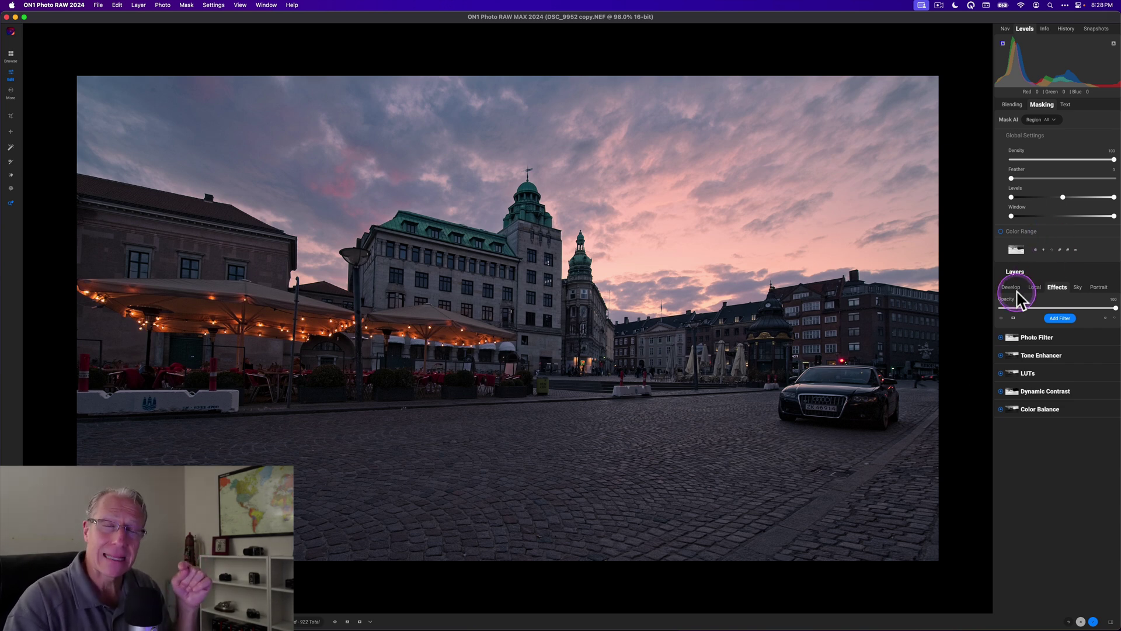
left_click(1009, 357)
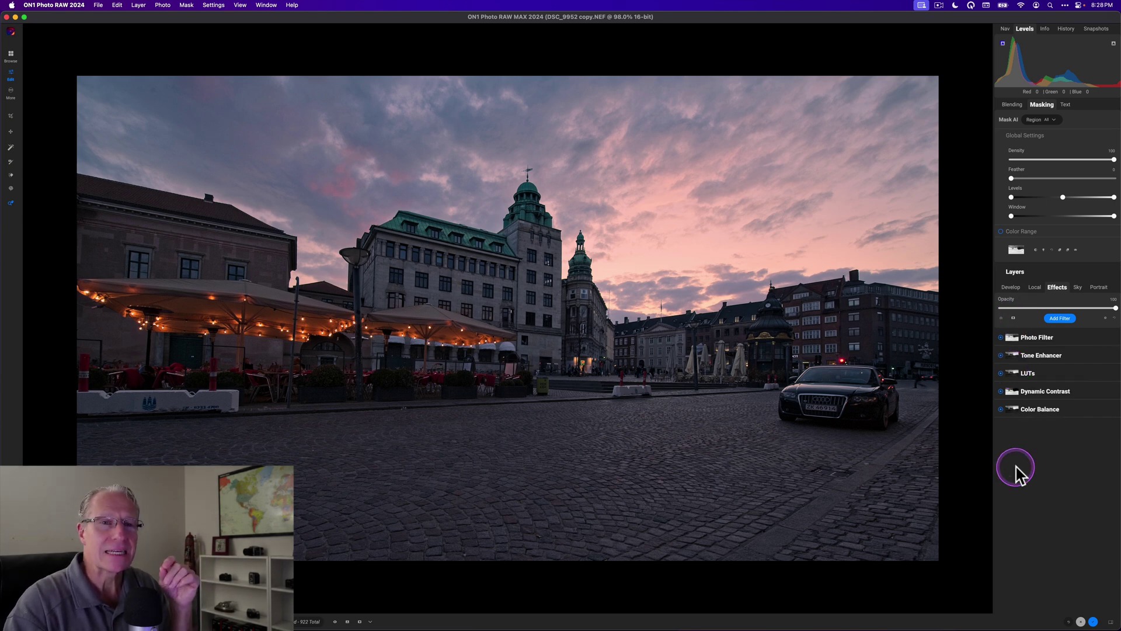
left_click(1042, 105)
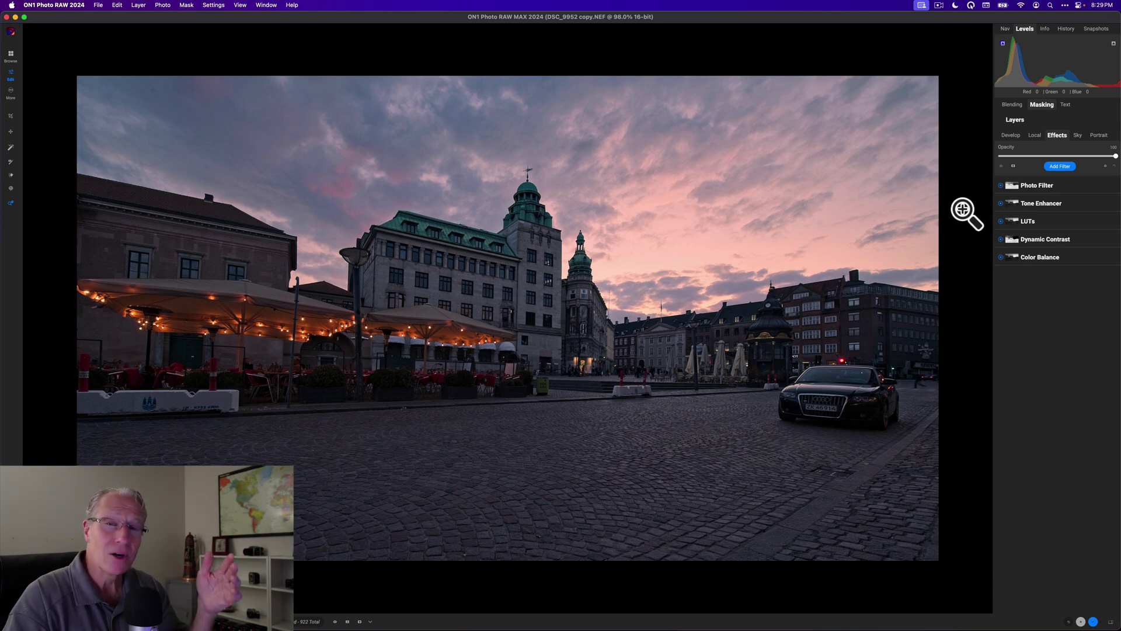
key("backslash")
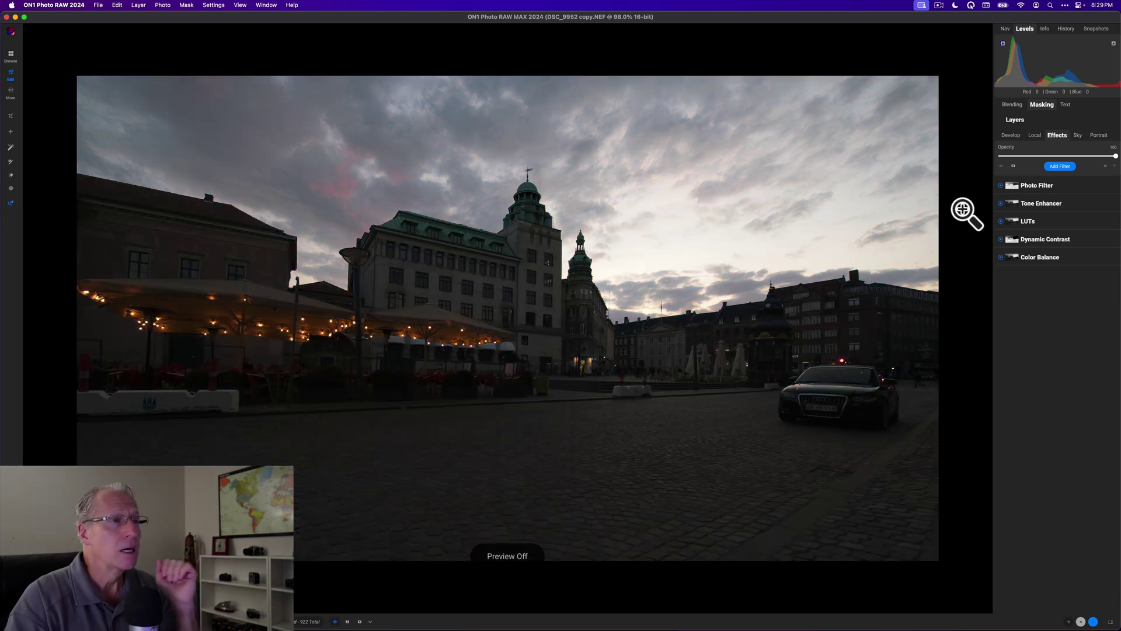
key("backslash")
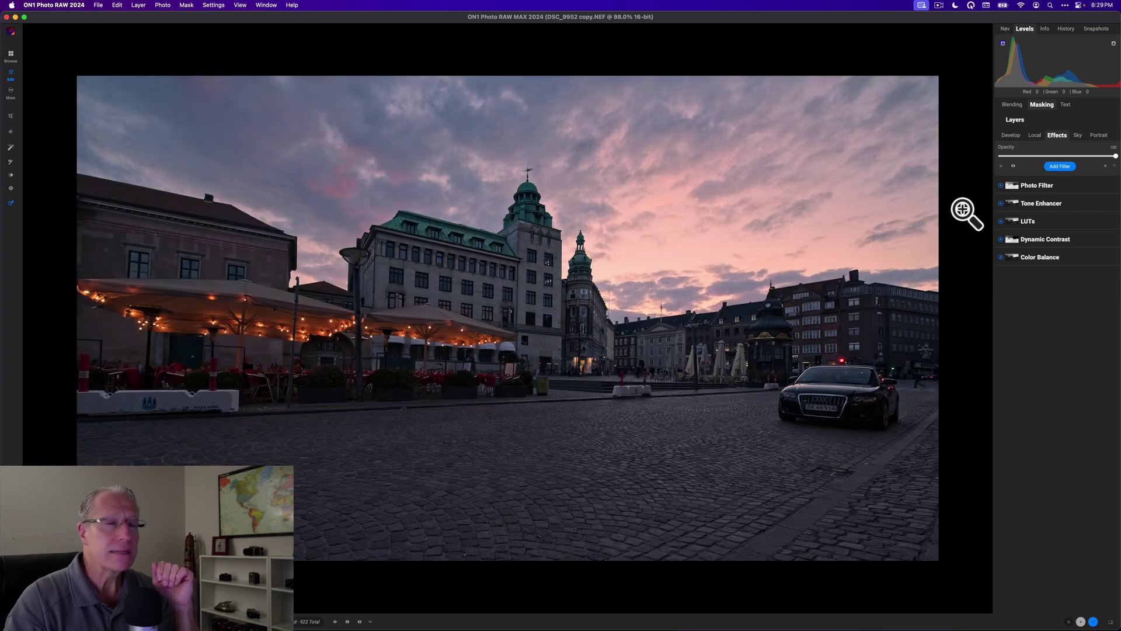